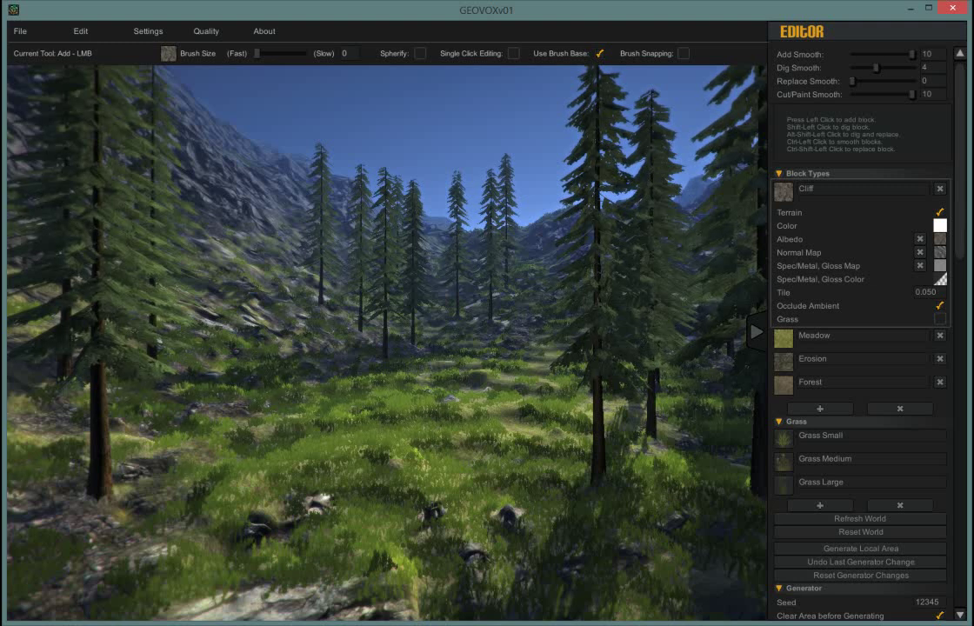
Step: Survey the valley's rocky slopes and browse the Meadow, Erosion, Forest and Cliff block settings
{"action": "right_click_drag", "start_coordinate": [317, 361], "coordinate": [853, 480]}
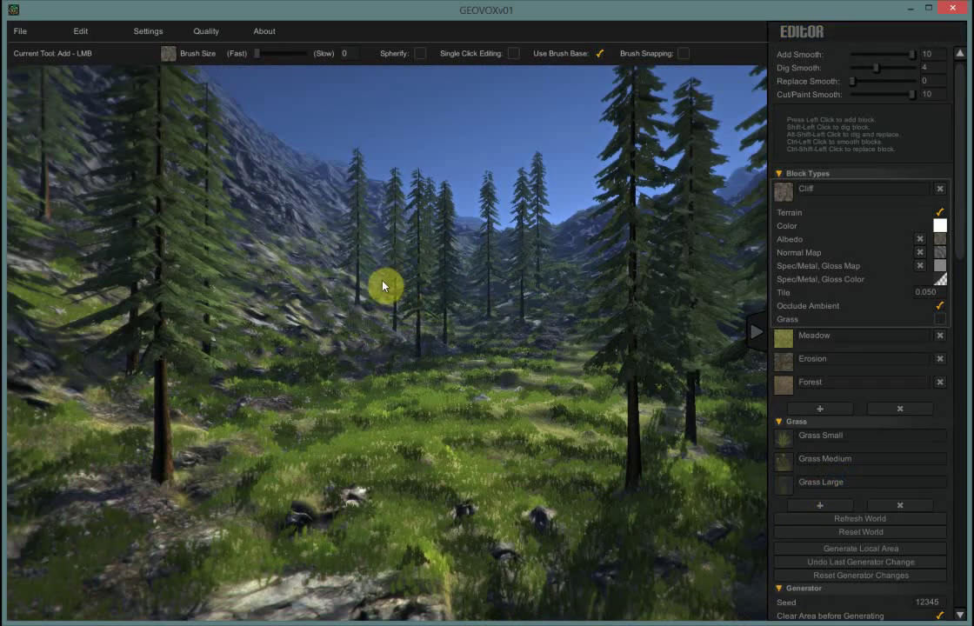
{"action": "mouse_move", "coordinate": [387, 296]}
{"action": "right_mouse_down"}
{"action": "mouse_move", "coordinate": [415, 347]}
{"action": "mouse_move", "coordinate": [391, 300]}
{"action": "mouse_move", "coordinate": [393, 267]}
{"action": "mouse_move", "coordinate": [388, 287]}
{"action": "right_mouse_up"}
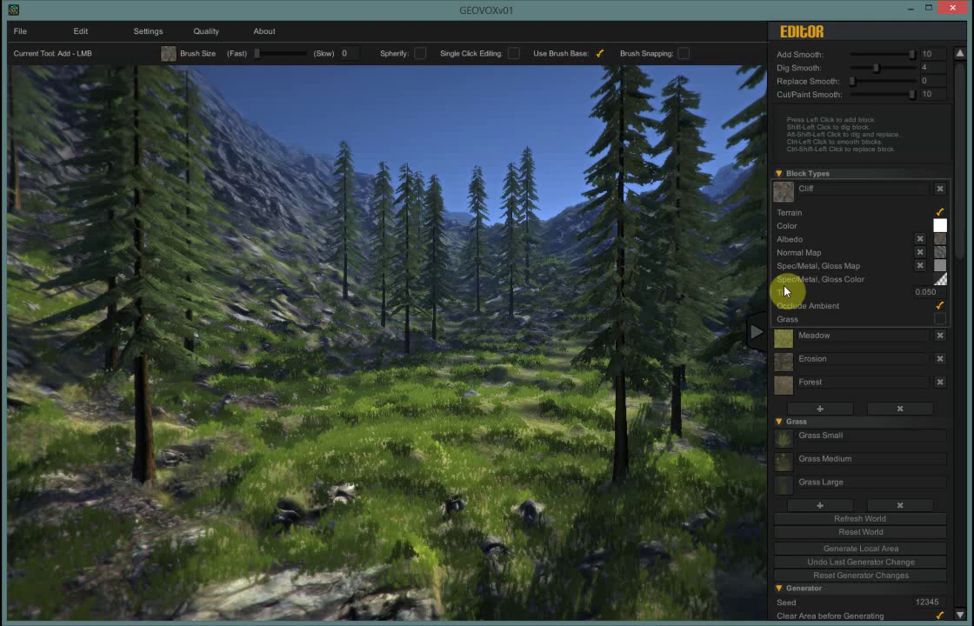
{"action": "left_click", "coordinate": [784, 343]}
{"action": "left_click", "coordinate": [786, 375]}
{"action": "left_click", "coordinate": [787, 398]}
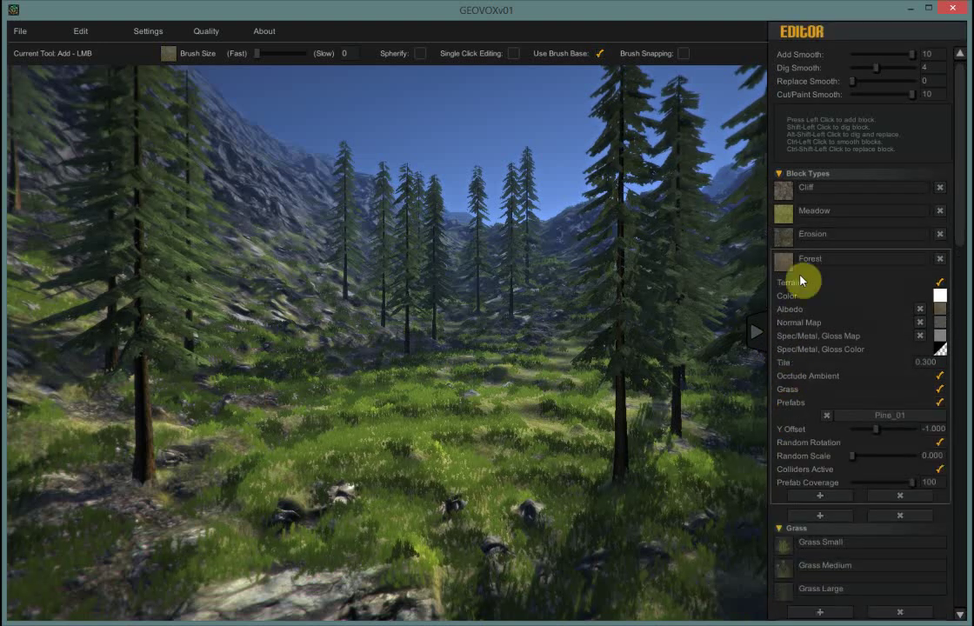
{"action": "left_click", "coordinate": [781, 191]}
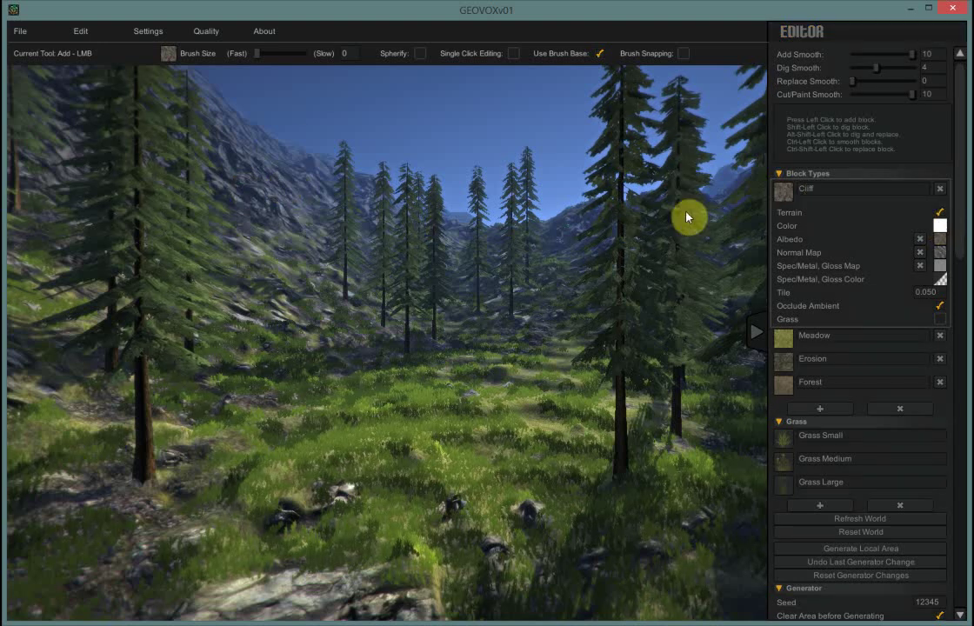
Step: Set the Cliff block colour to red (#F01B1B) and refresh the world
{"action": "left_click", "coordinate": [939, 227]}
{"action": "left_click", "coordinate": [518, 220]}
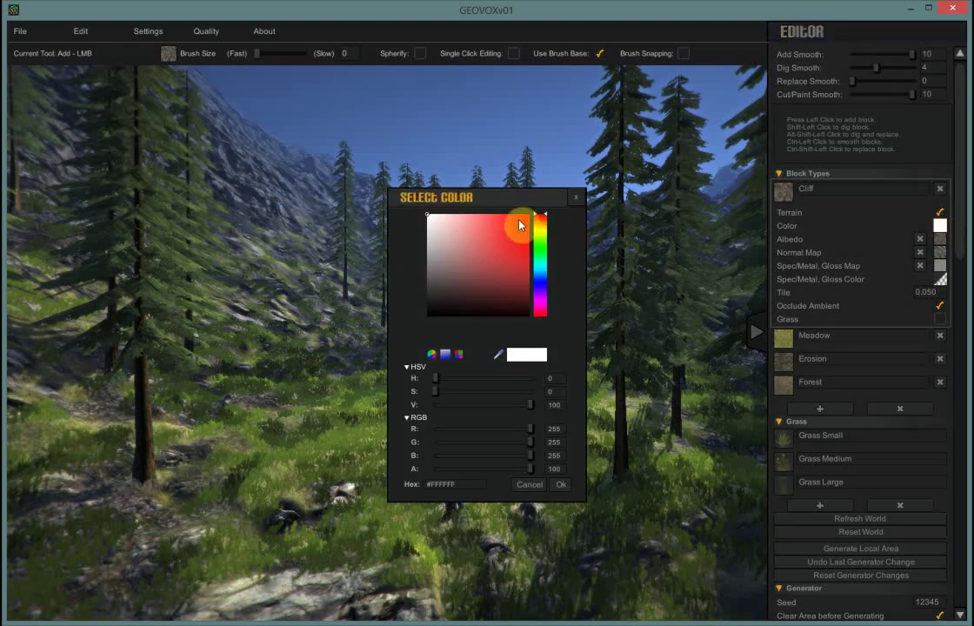
{"action": "left_click", "coordinate": [565, 486]}
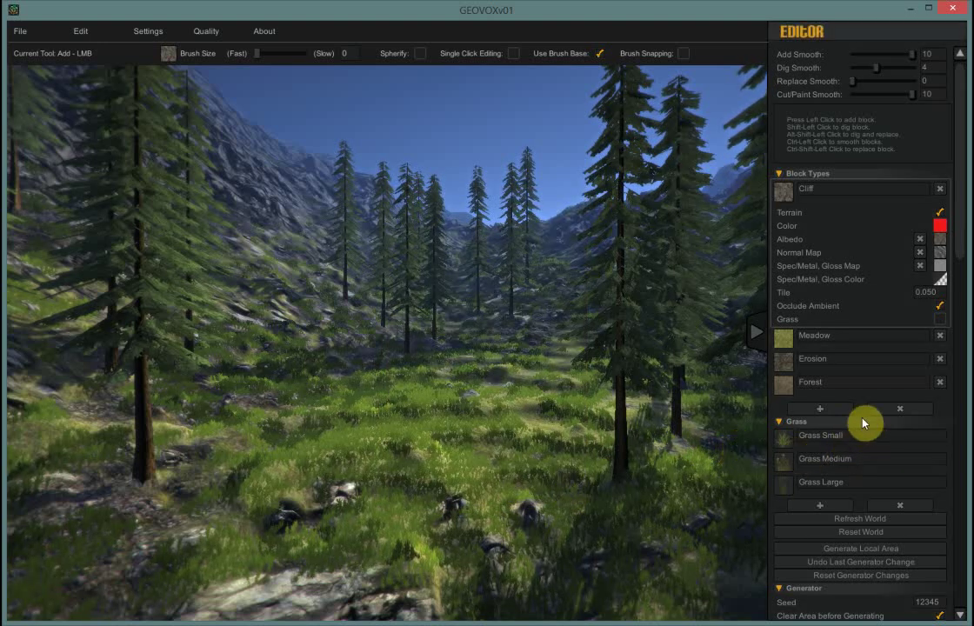
{"action": "left_click", "coordinate": [879, 520]}
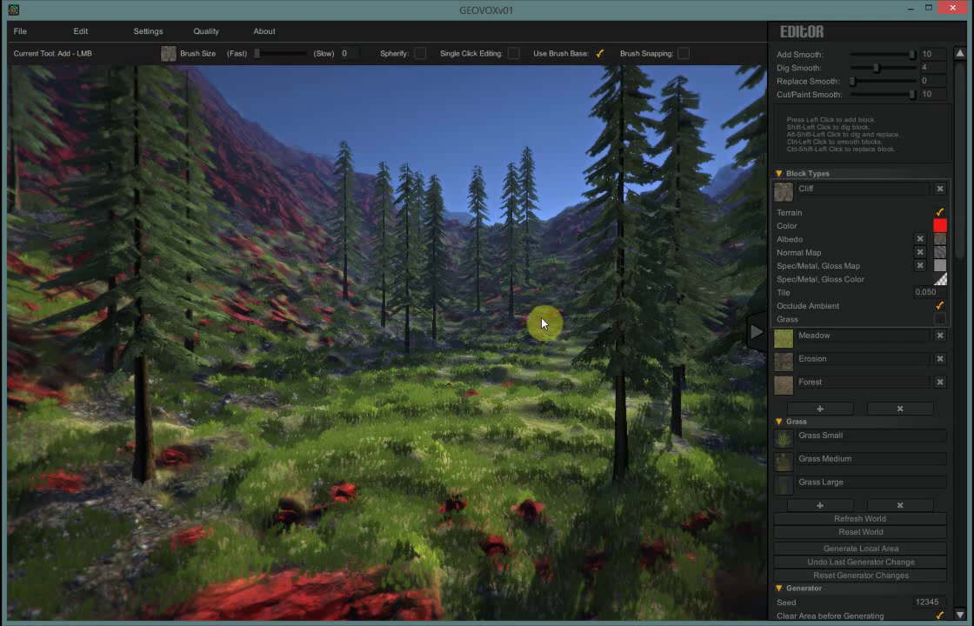
Step: Change the Cliff colour back to white (#FFFFFF) and rebuild the world without the red tint
{"action": "left_click", "coordinate": [940, 226]}
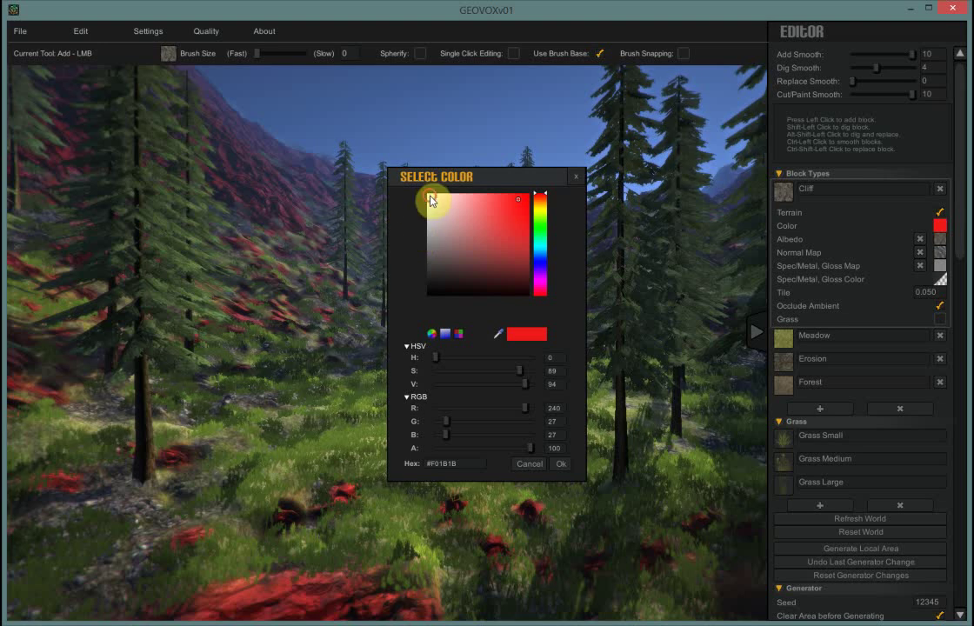
{"action": "left_click_drag", "start_coordinate": [429, 200], "coordinate": [413, 178]}
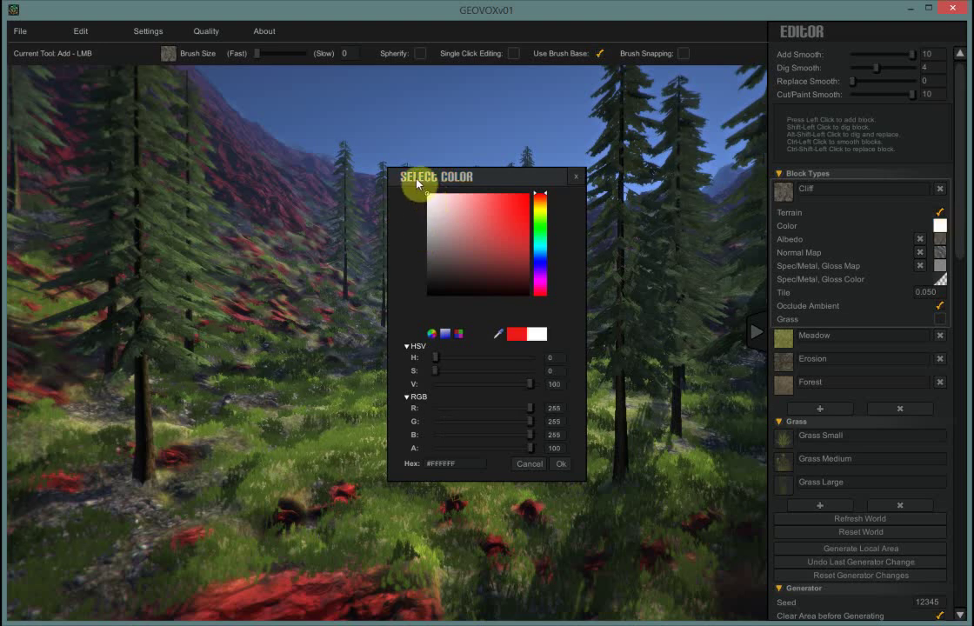
{"action": "left_click", "coordinate": [561, 467]}
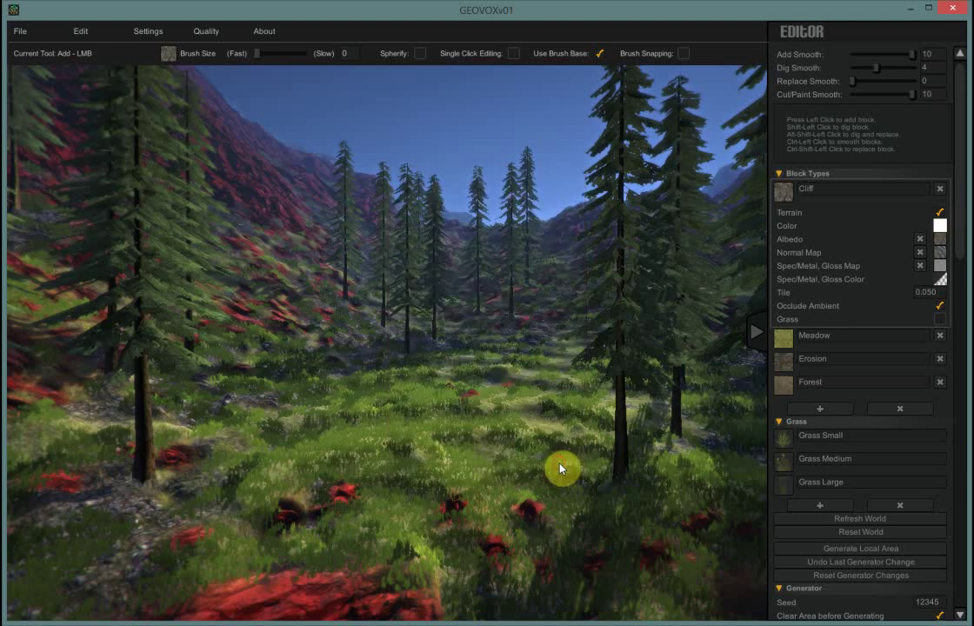
{"action": "left_click", "coordinate": [883, 520]}
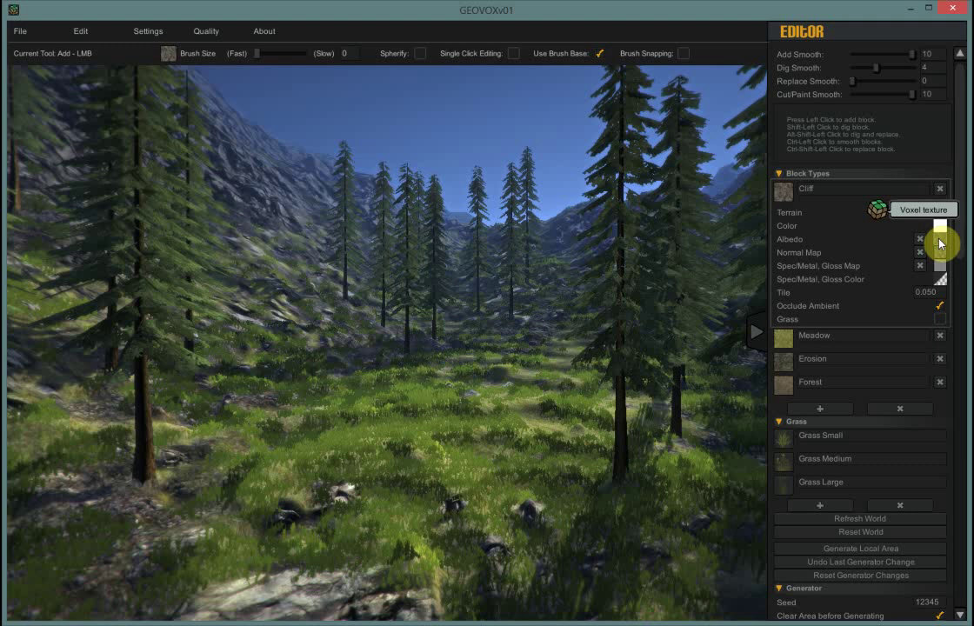
Step: Give the Cliff block the sandy tan albedo texture and rebuild the valley
{"action": "left_click", "coordinate": [939, 243]}
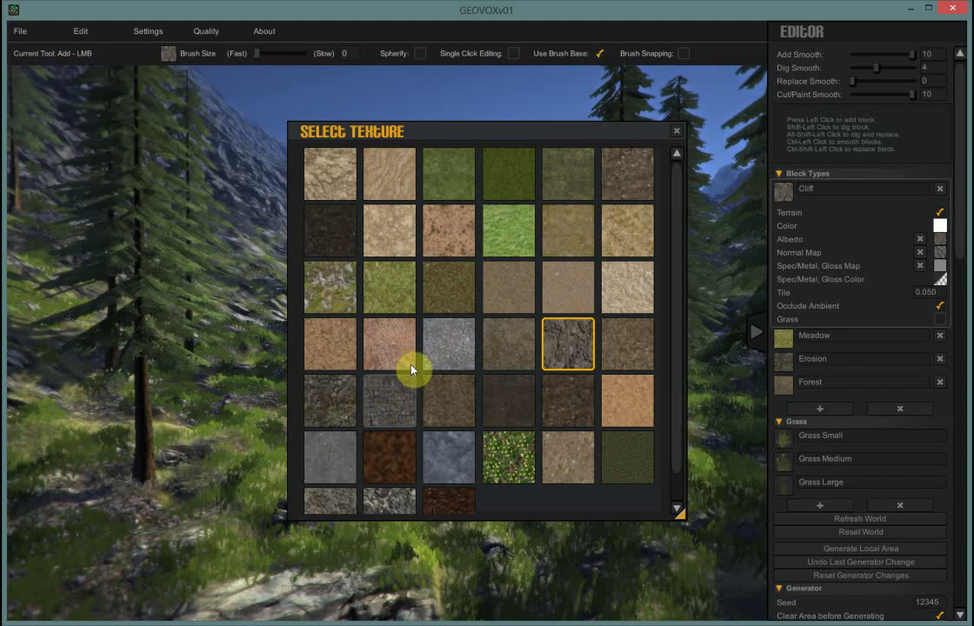
{"action": "left_click", "coordinate": [328, 346]}
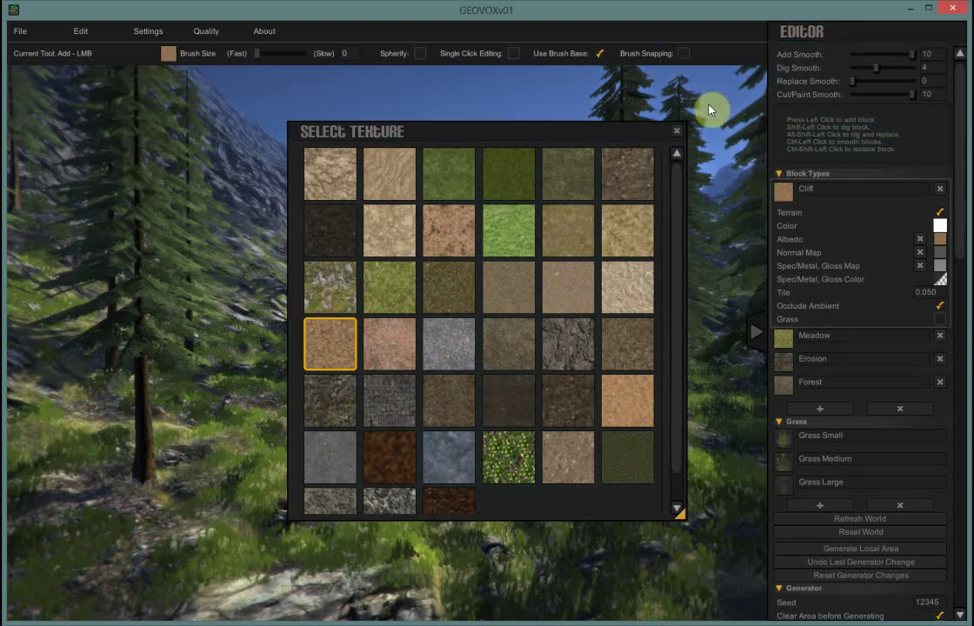
{"action": "left_click", "coordinate": [675, 132]}
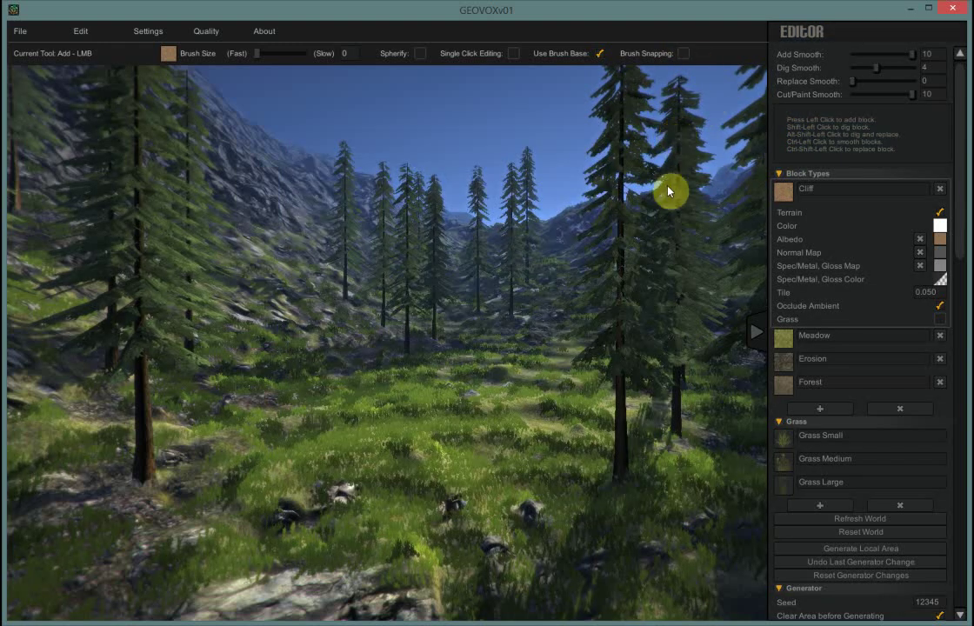
{"action": "left_click", "coordinate": [884, 520]}
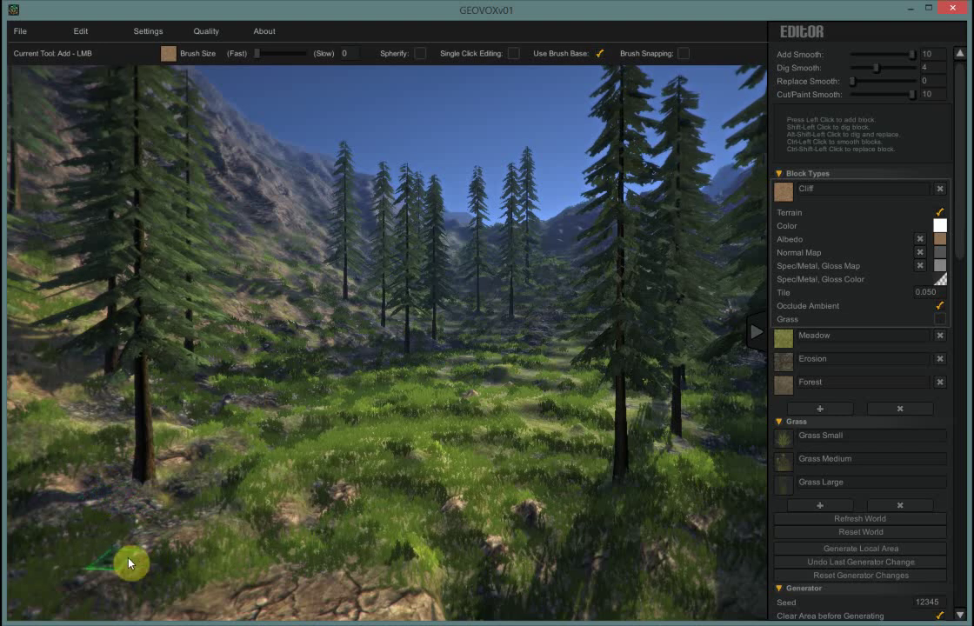
Step: Apply the pale snow-like albedo texture to the Erosion block and refresh the world
{"action": "left_click", "coordinate": [784, 362]}
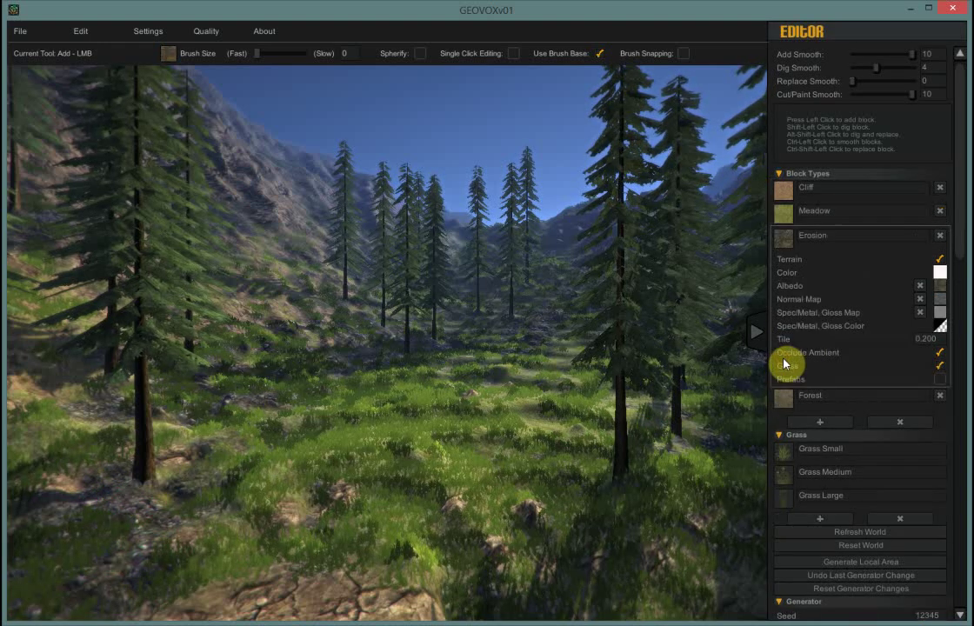
{"action": "left_click", "coordinate": [940, 287]}
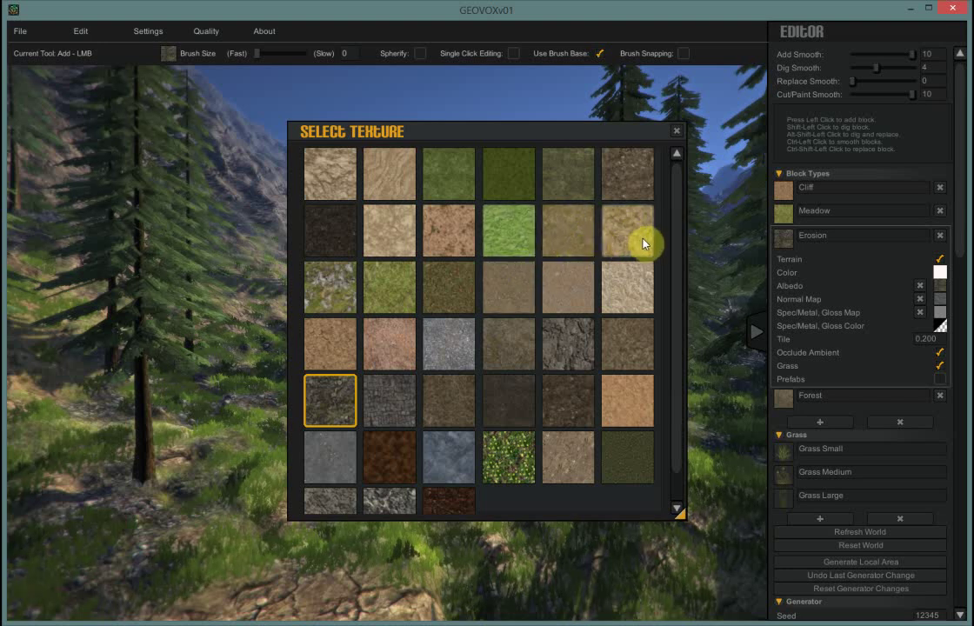
{"action": "left_click", "coordinate": [627, 283]}
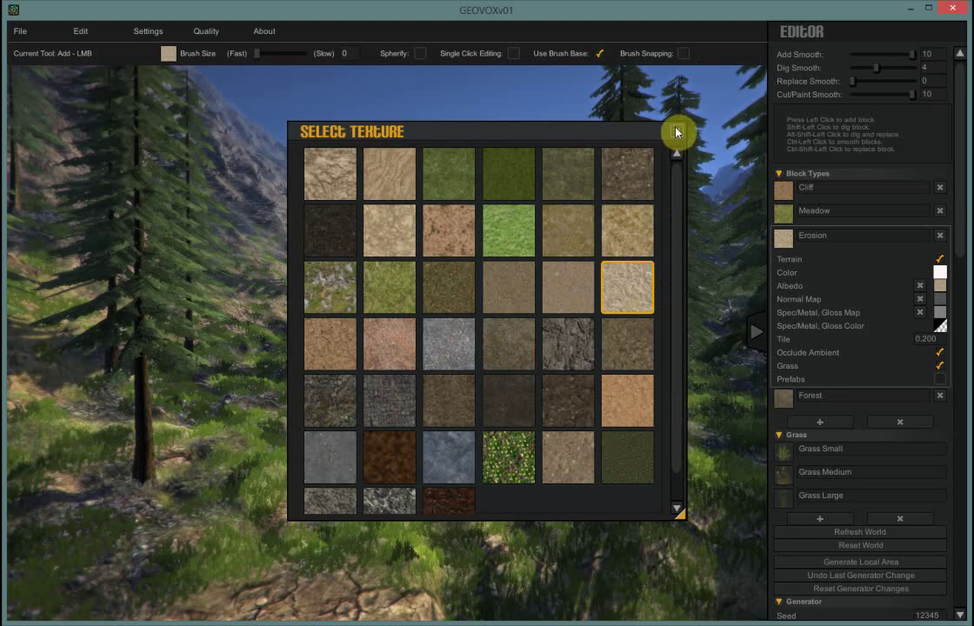
{"action": "left_click", "coordinate": [818, 395]}
{"action": "left_click", "coordinate": [881, 534]}
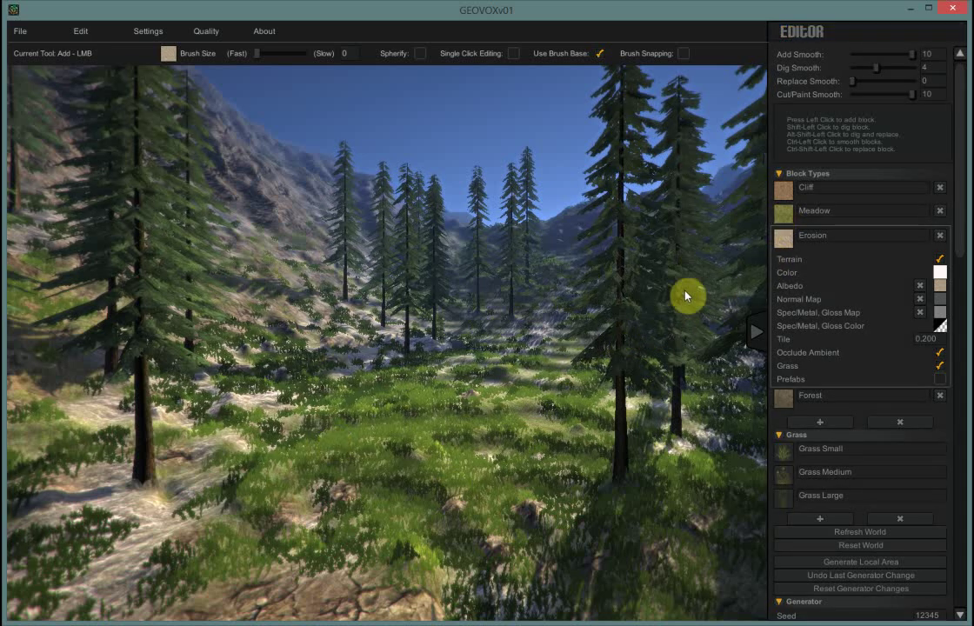
Step: Give the Meadow block the clover-speckled green albedo texture and refresh the world
{"action": "left_click", "coordinate": [786, 213]}
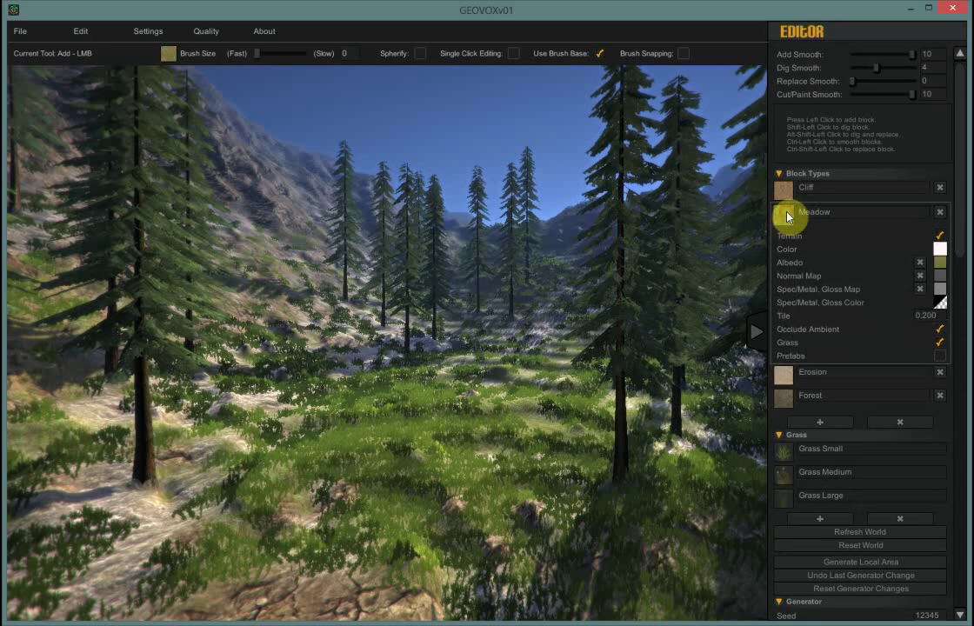
{"action": "left_click", "coordinate": [940, 262]}
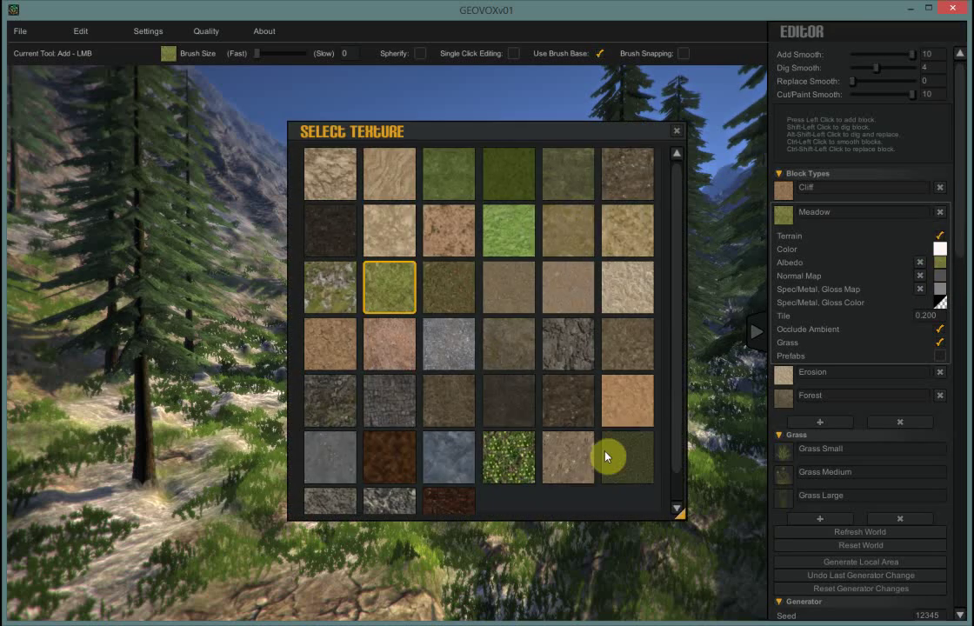
{"action": "left_click", "coordinate": [505, 462]}
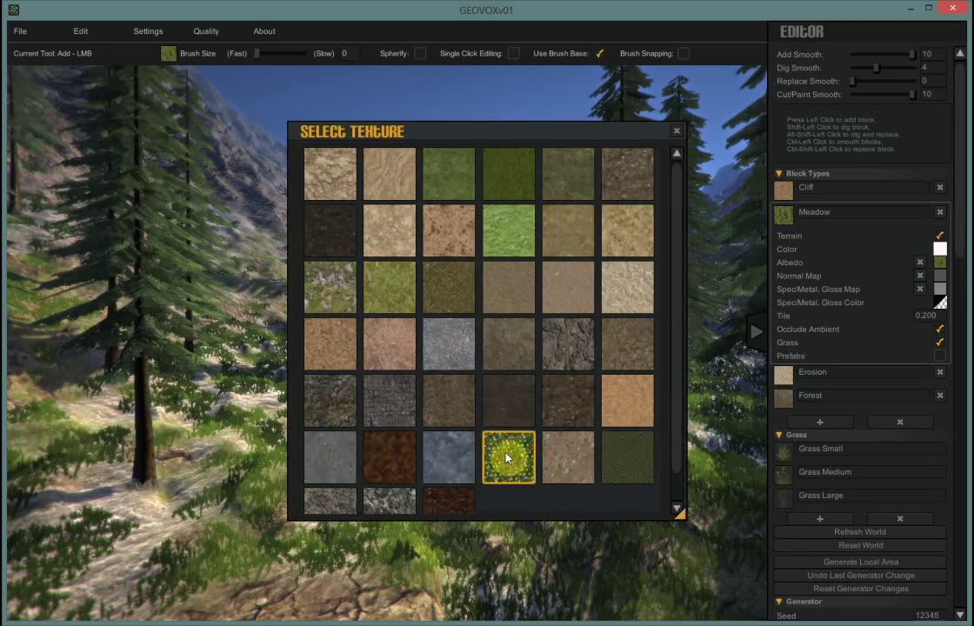
{"action": "left_click", "coordinate": [678, 132]}
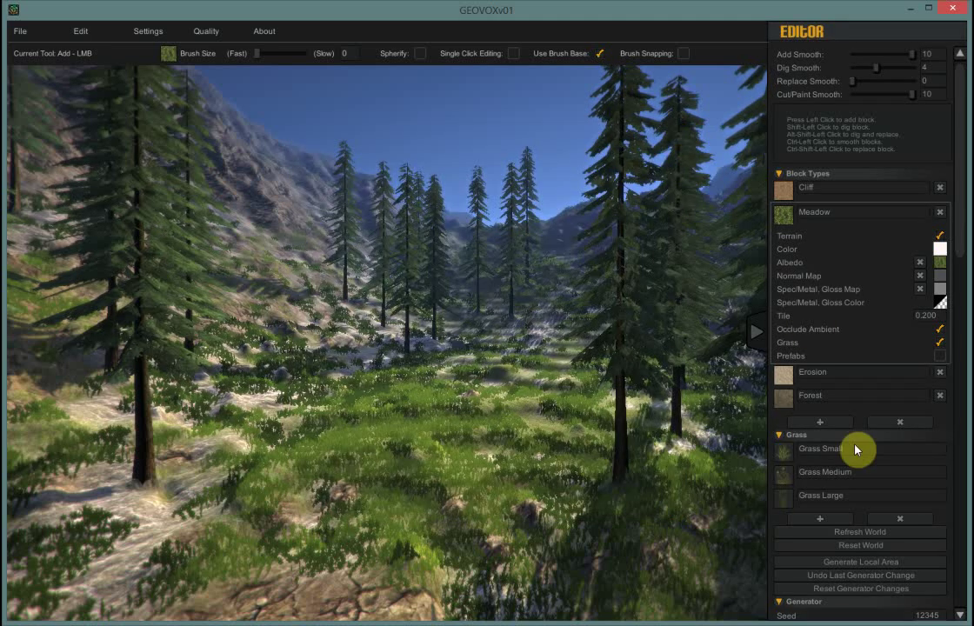
{"action": "left_click", "coordinate": [873, 533]}
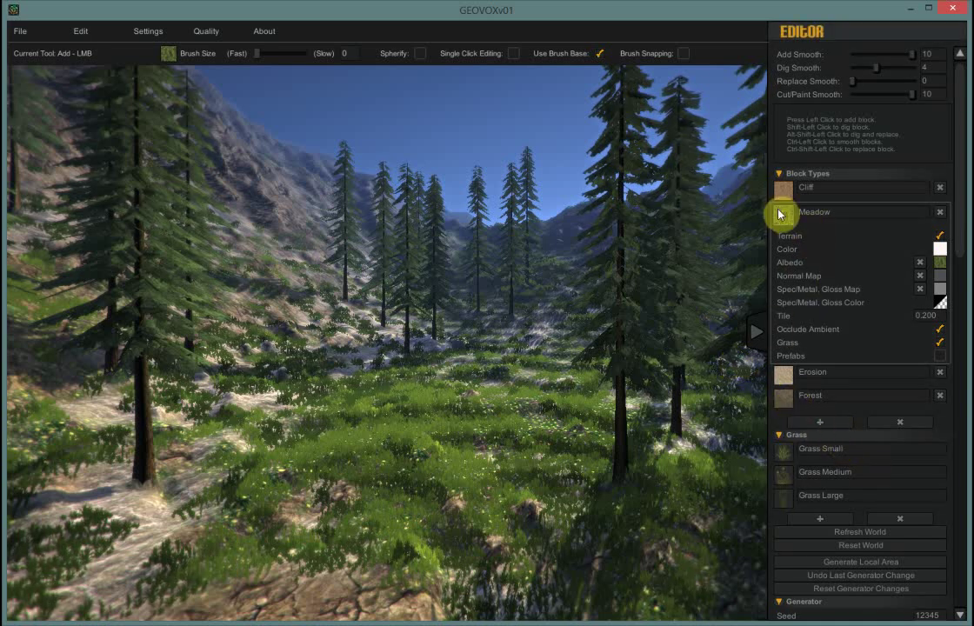
{"action": "left_click", "coordinate": [782, 402]}
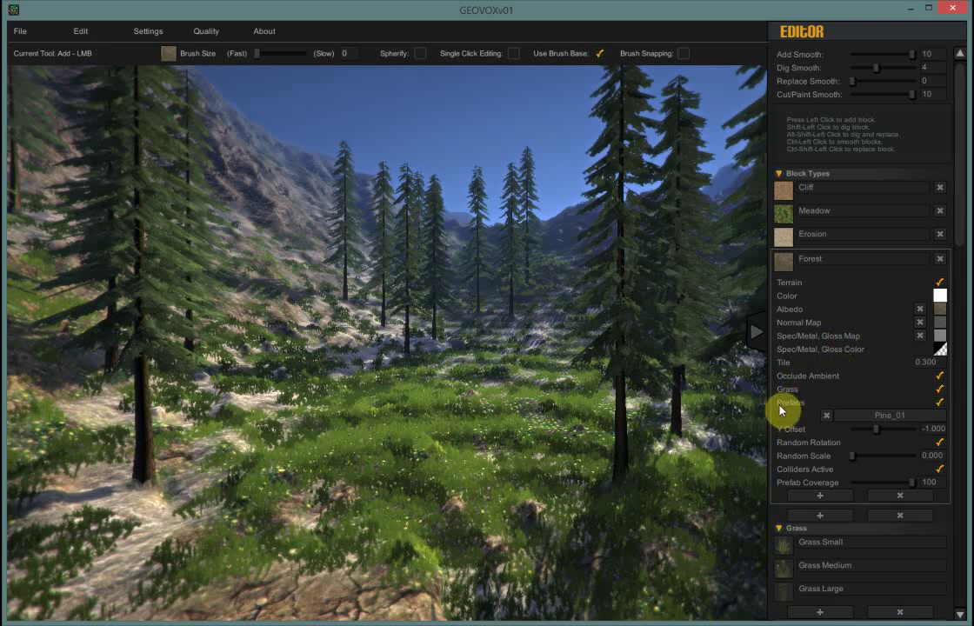
Step: Switch the Forest block's tree prefab to Pine_05 and regenerate the valley
{"action": "left_click", "coordinate": [905, 419]}
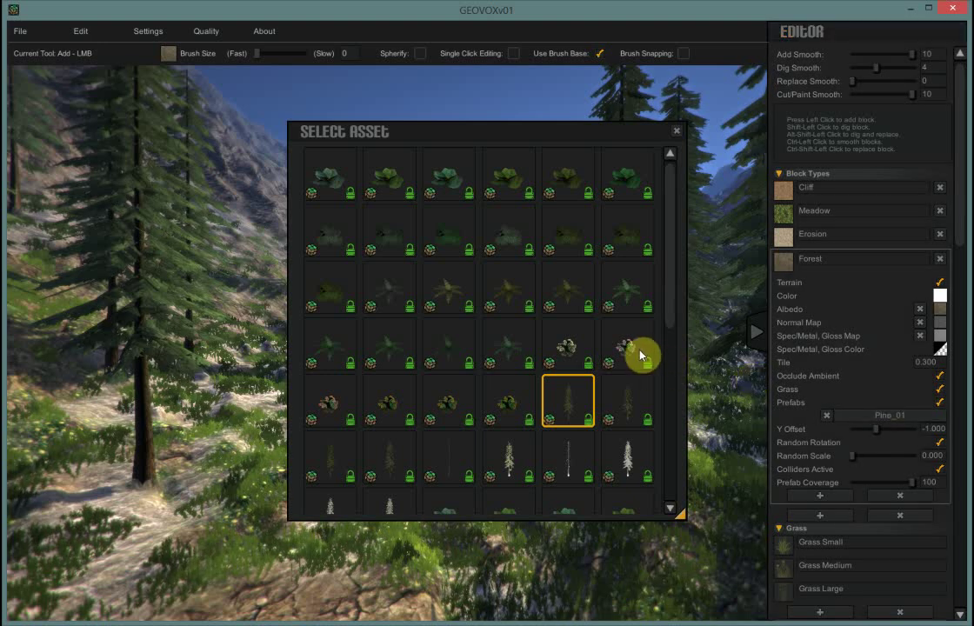
{"action": "left_click", "coordinate": [451, 461]}
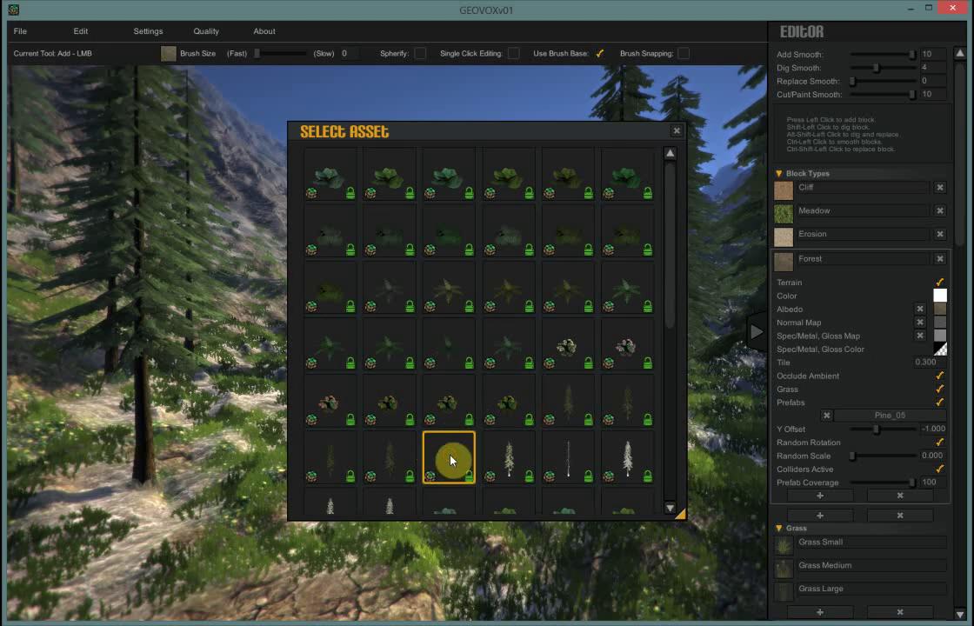
{"action": "left_click", "coordinate": [676, 132]}
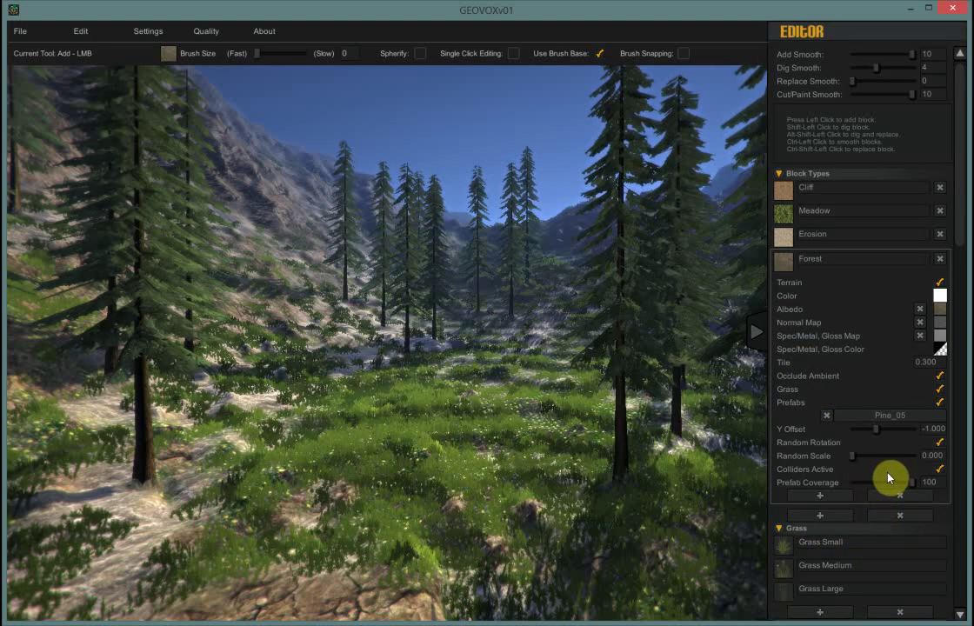
{"action": "scroll", "coordinate": [886, 536], "scroll_direction": "down", "scroll_amount": 2}
{"action": "scroll", "coordinate": [878, 522], "scroll_direction": "down", "scroll_amount": 6}
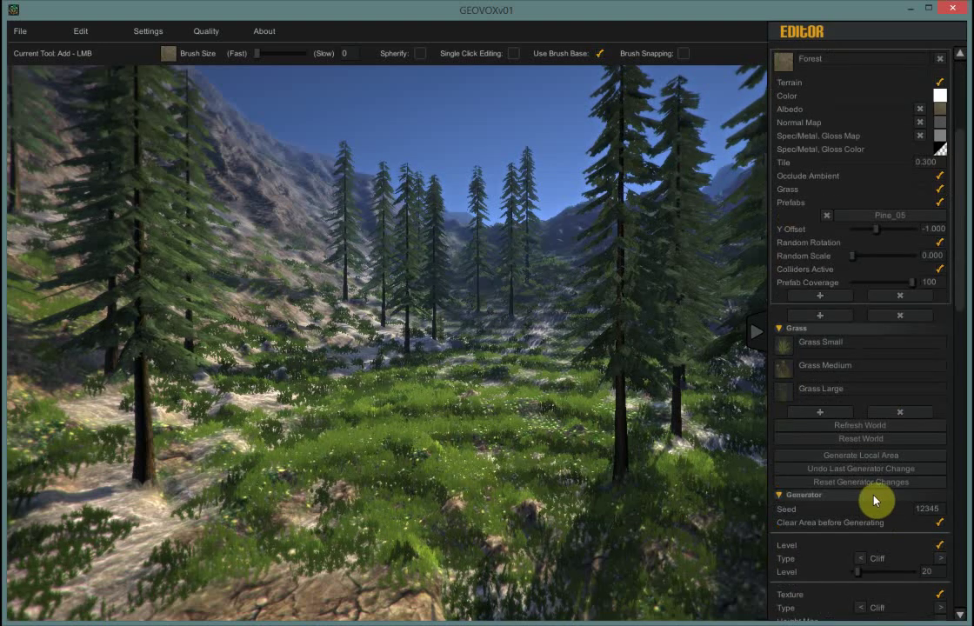
{"action": "left_click", "coordinate": [868, 426]}
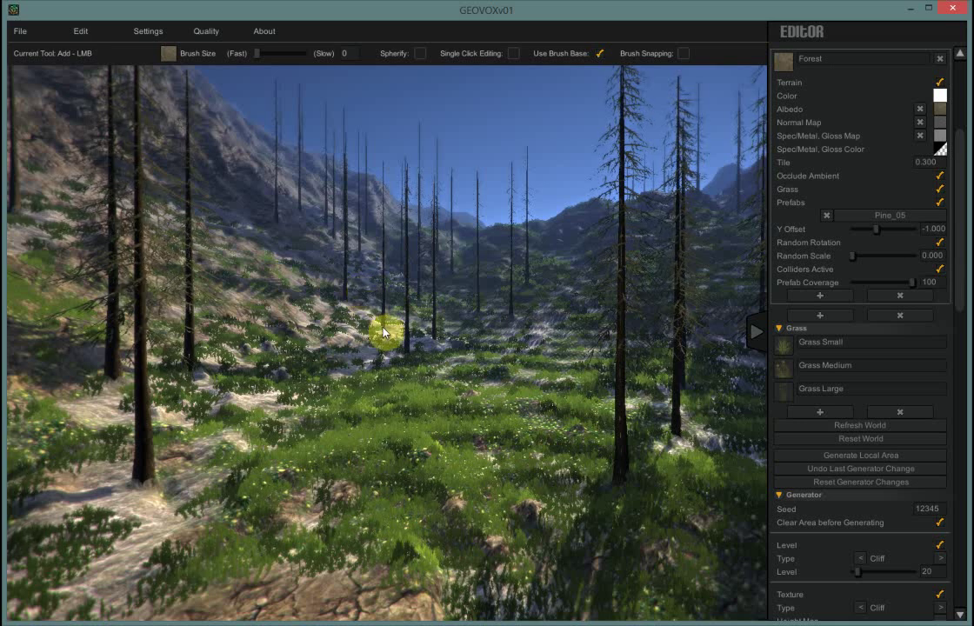
Step: Load the snow texture asset pack and bring up the Forest block's albedo texture choices
{"action": "left_click", "coordinate": [19, 31]}
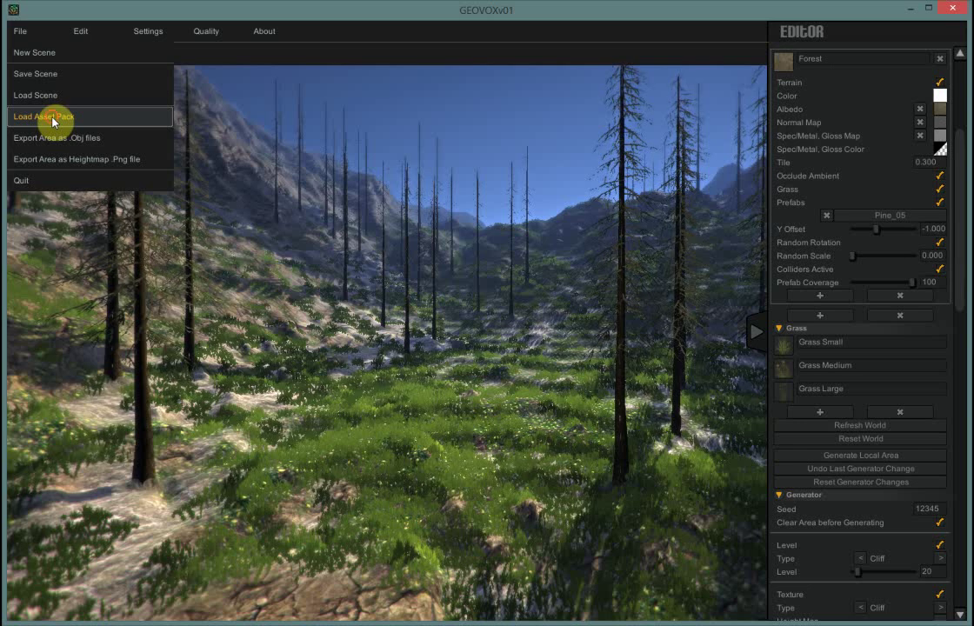
{"action": "left_click", "coordinate": [53, 119]}
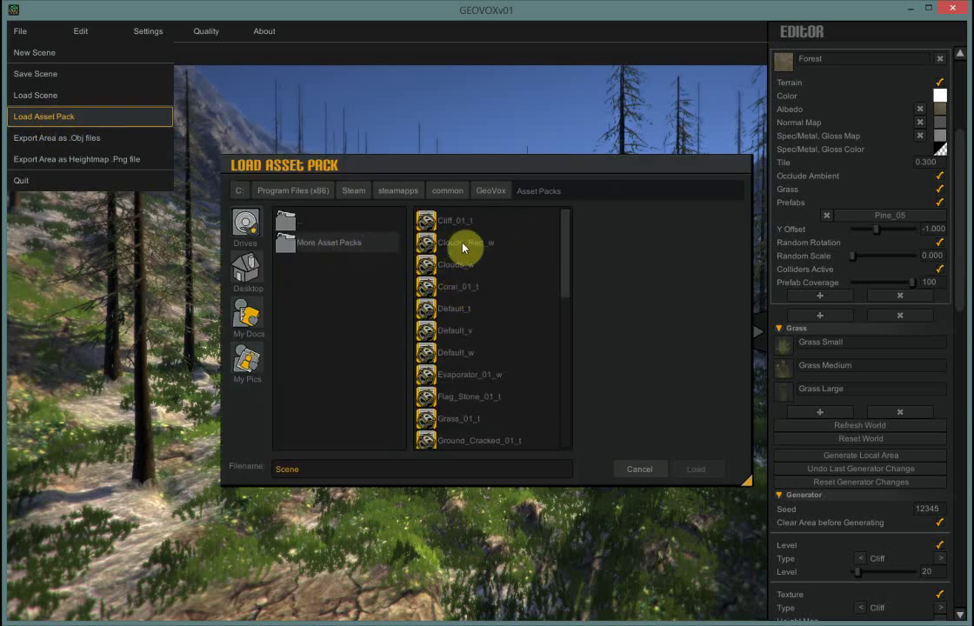
{"action": "left_click_drag", "start_coordinate": [568, 237], "coordinate": [561, 417]}
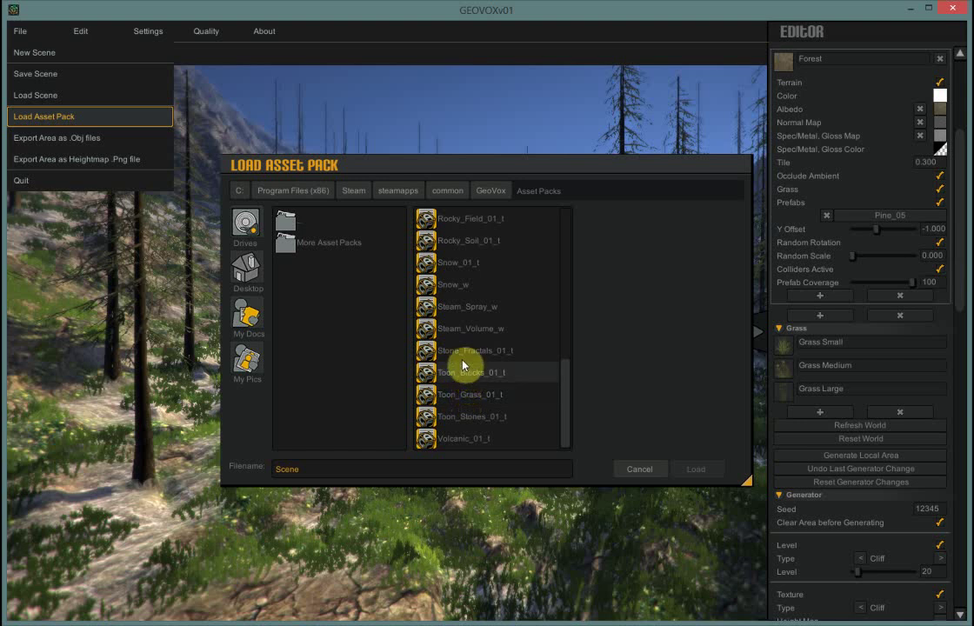
{"action": "double_click", "coordinate": [446, 263]}
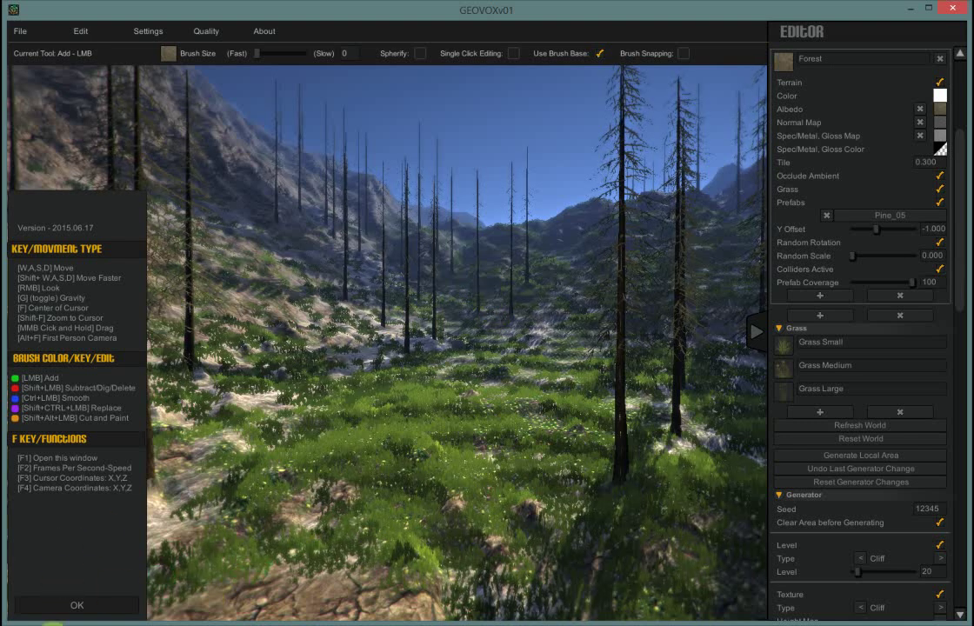
{"action": "left_click", "coordinate": [73, 606]}
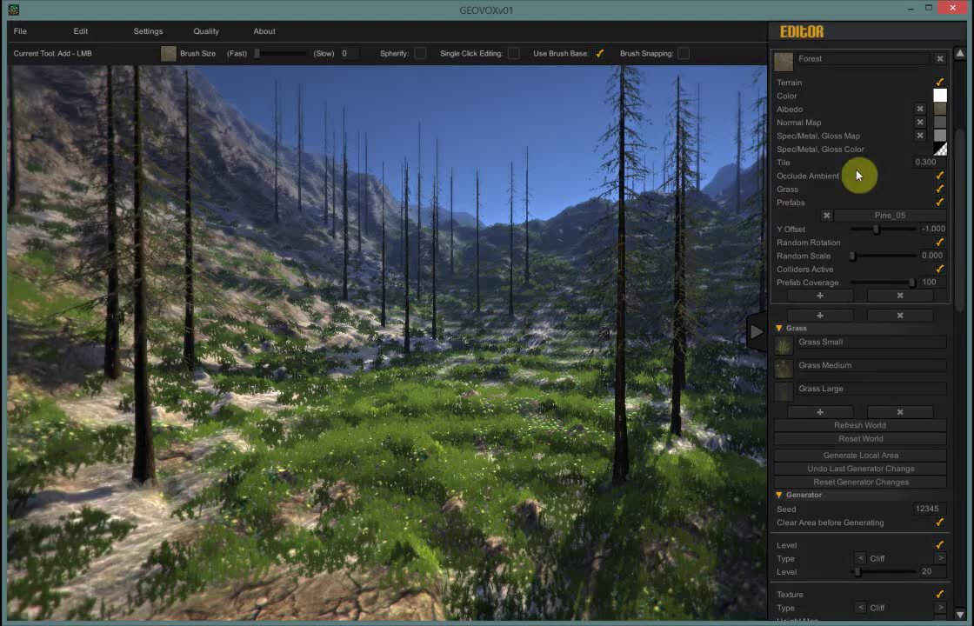
{"action": "left_click", "coordinate": [941, 111]}
Step: Apply the white snow texture to the Forest block's albedo and regenerate the valley
{"action": "scroll", "coordinate": [581, 426], "scroll_direction": "down", "scroll_amount": 2}
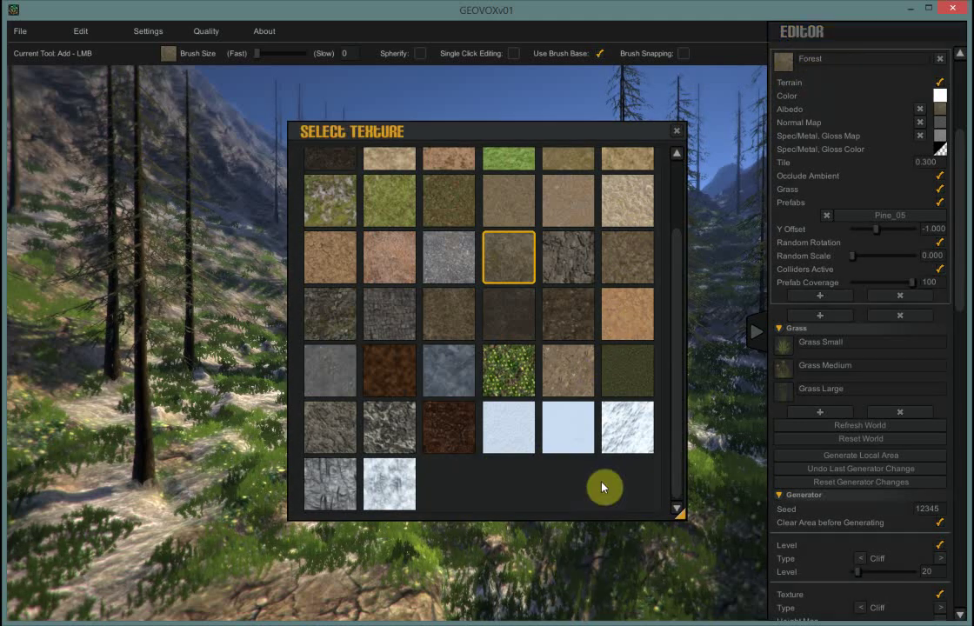
{"action": "left_click", "coordinate": [621, 432]}
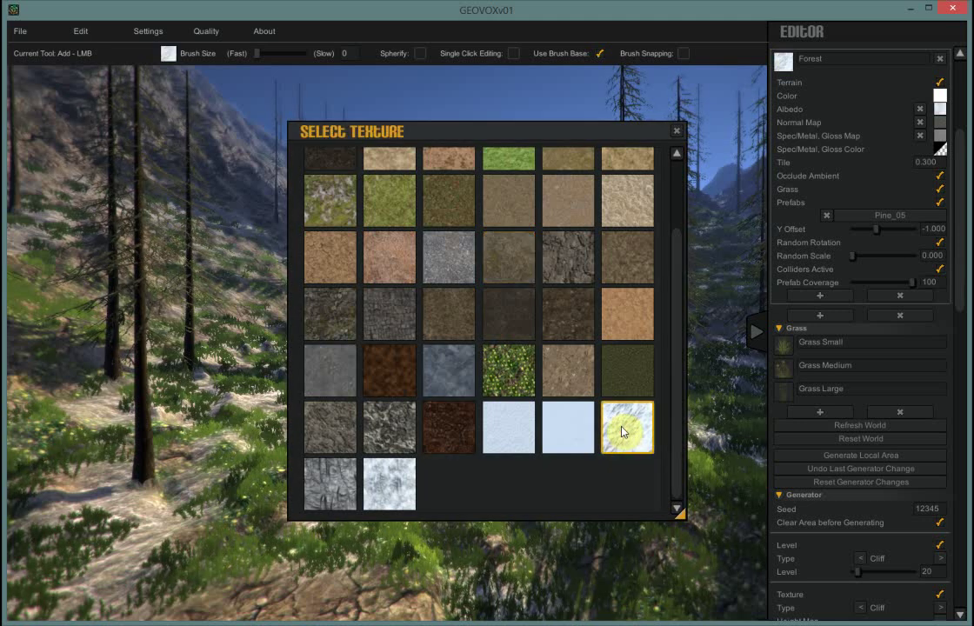
{"action": "left_click", "coordinate": [678, 134]}
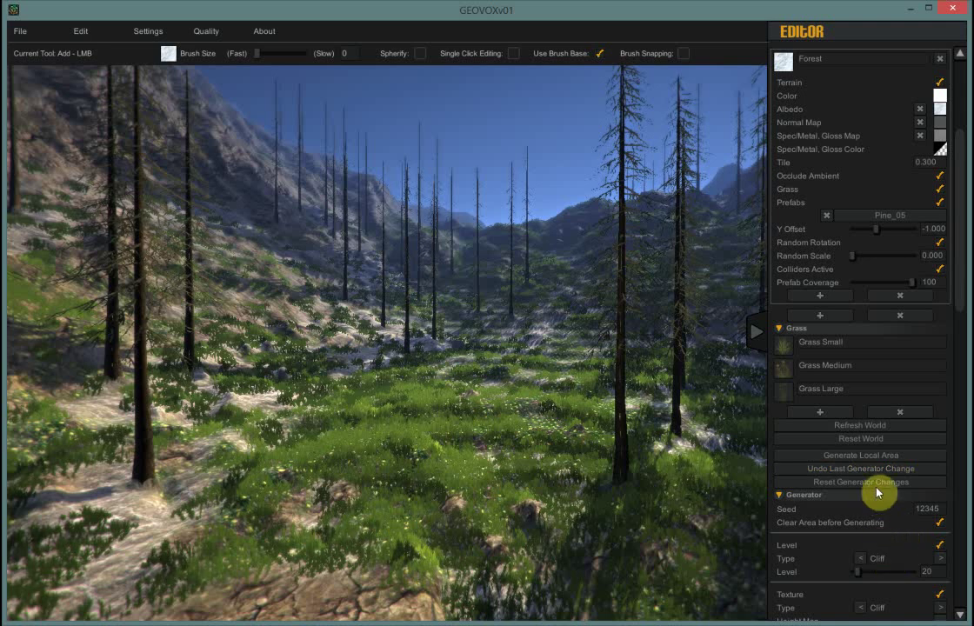
{"action": "left_click", "coordinate": [881, 425]}
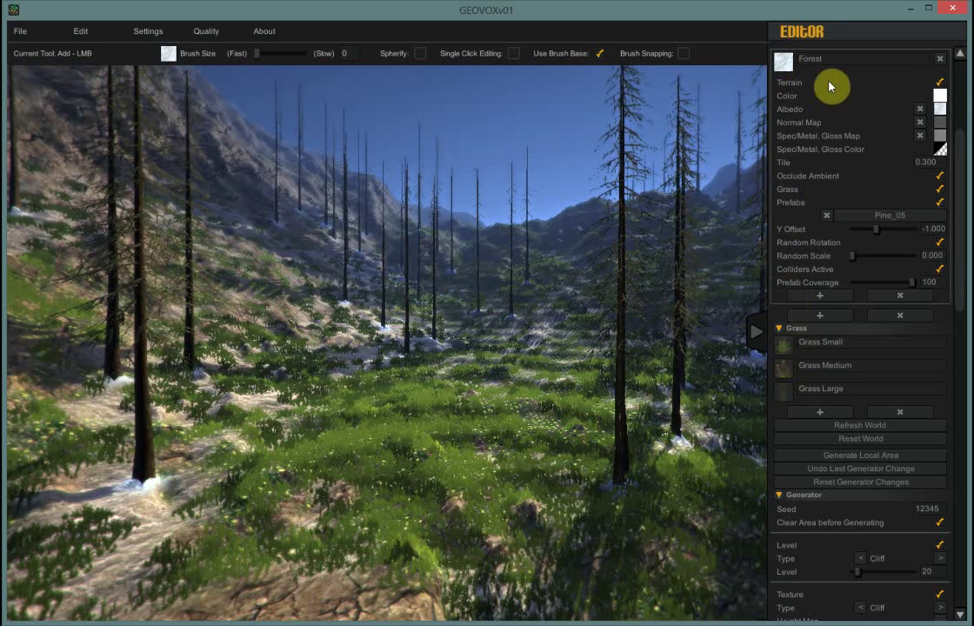
{"action": "scroll", "coordinate": [805, 152], "scroll_direction": "up", "scroll_amount": 5}
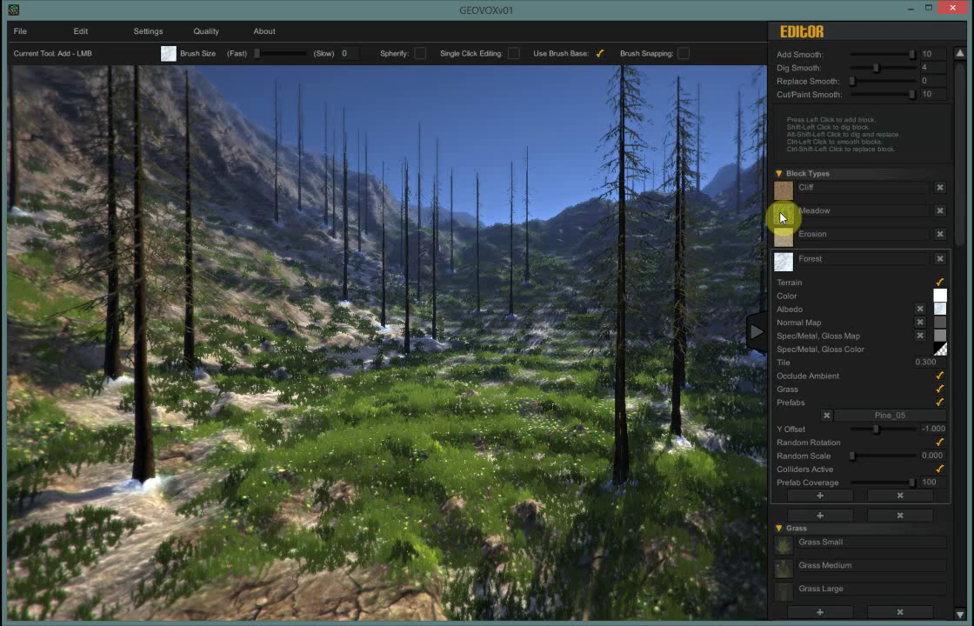
Step: Give the Meadow block a white snow albedo texture and regenerate the world
{"action": "left_click", "coordinate": [782, 218]}
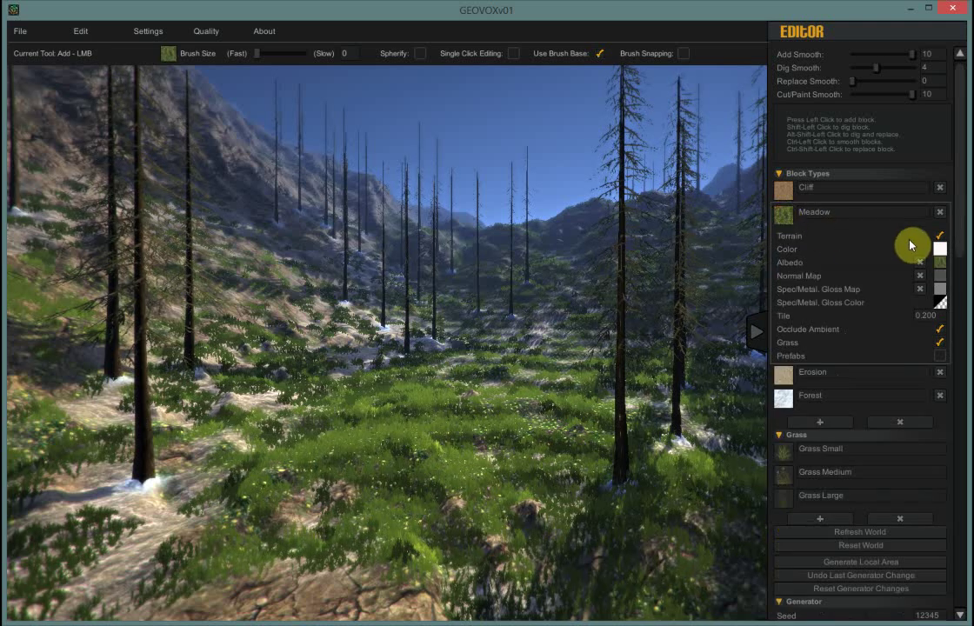
{"action": "left_click", "coordinate": [940, 263]}
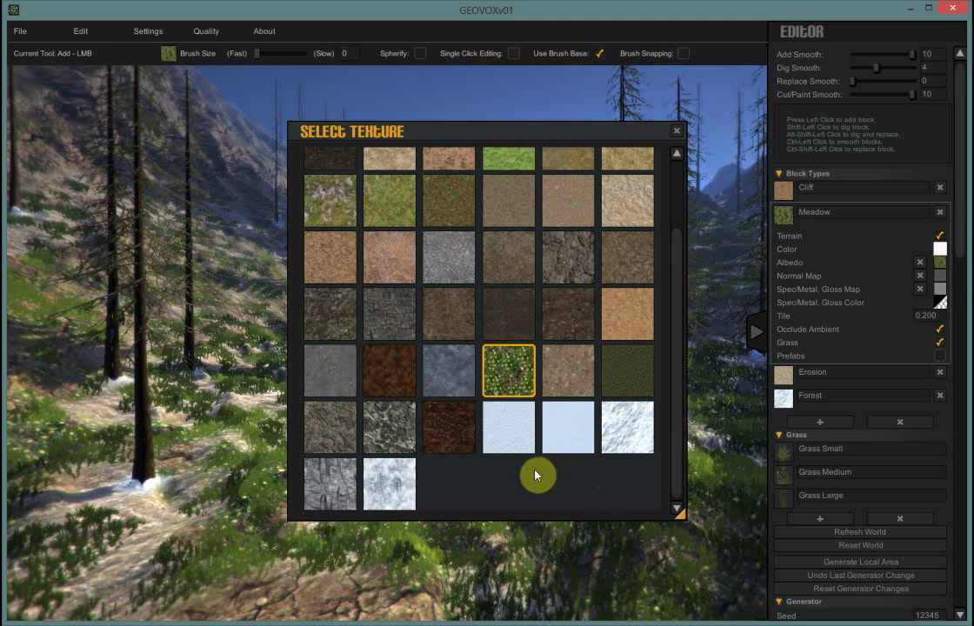
{"action": "left_click", "coordinate": [509, 422]}
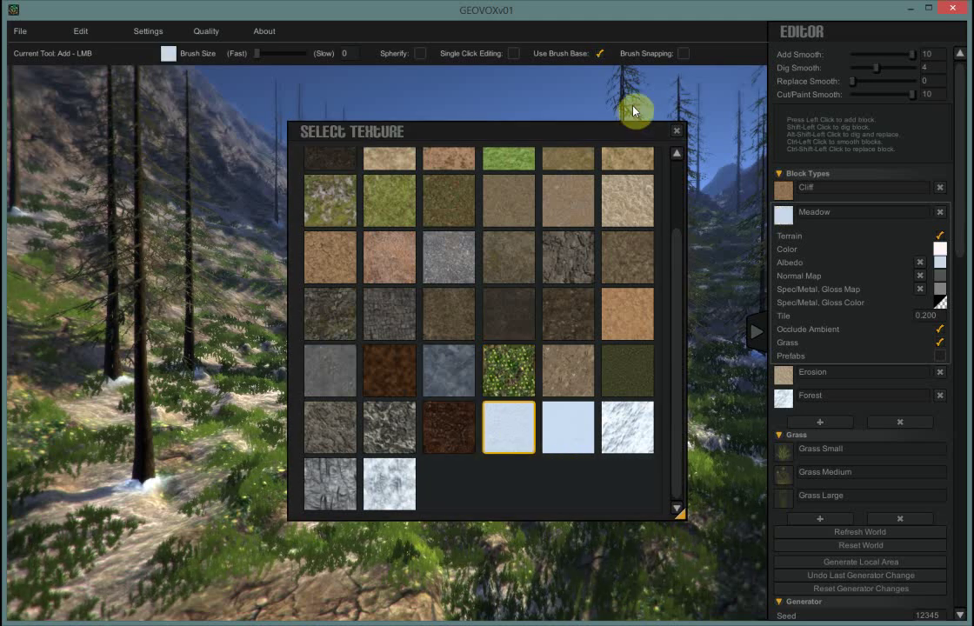
{"action": "left_click", "coordinate": [677, 132]}
{"action": "left_click", "coordinate": [856, 532]}
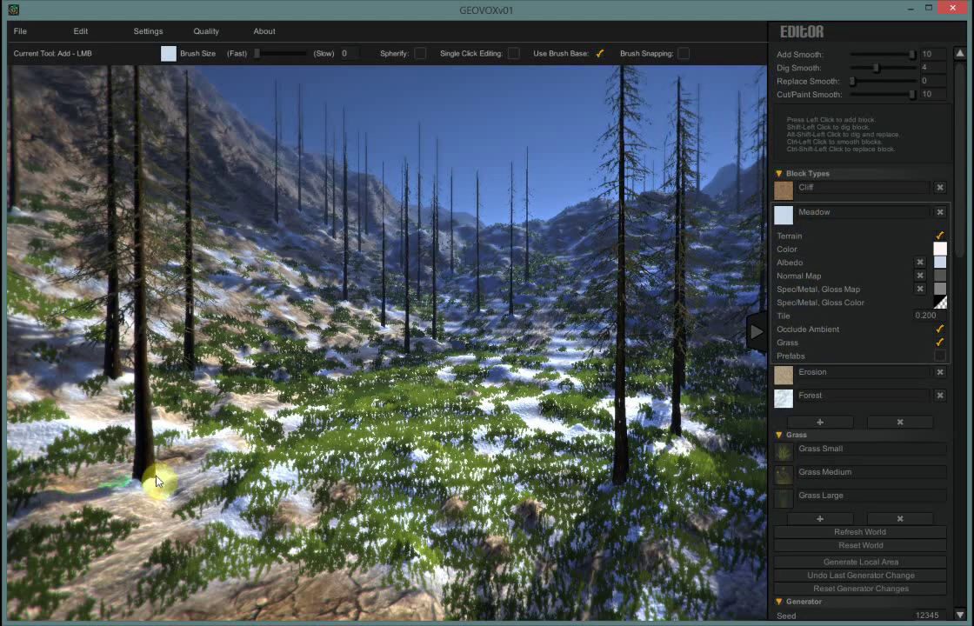
Step: Set the Erosion block's albedo to the snow texture and rebuild the valley
{"action": "left_click", "coordinate": [782, 377]}
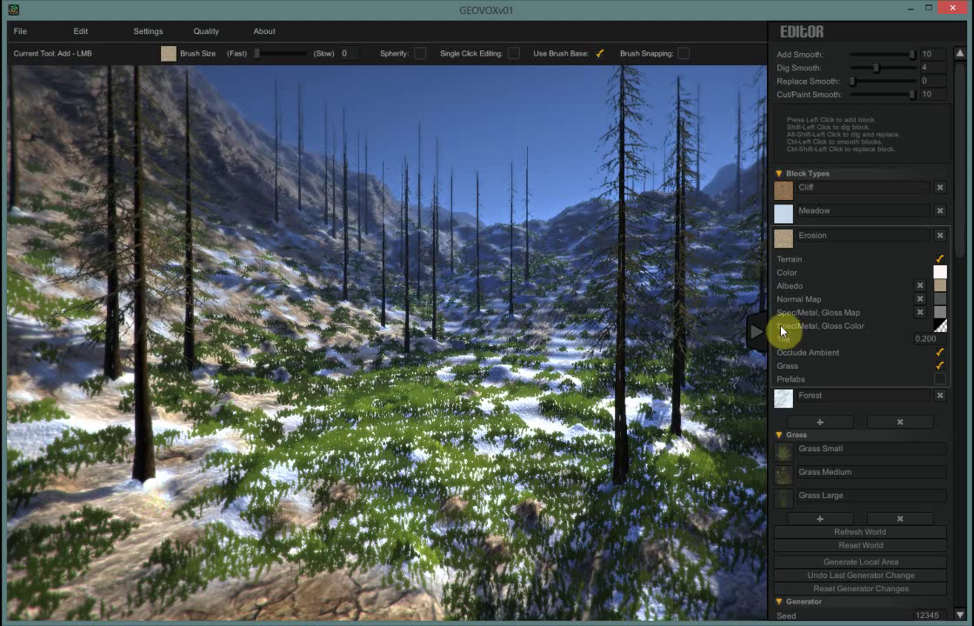
{"action": "left_click", "coordinate": [940, 289]}
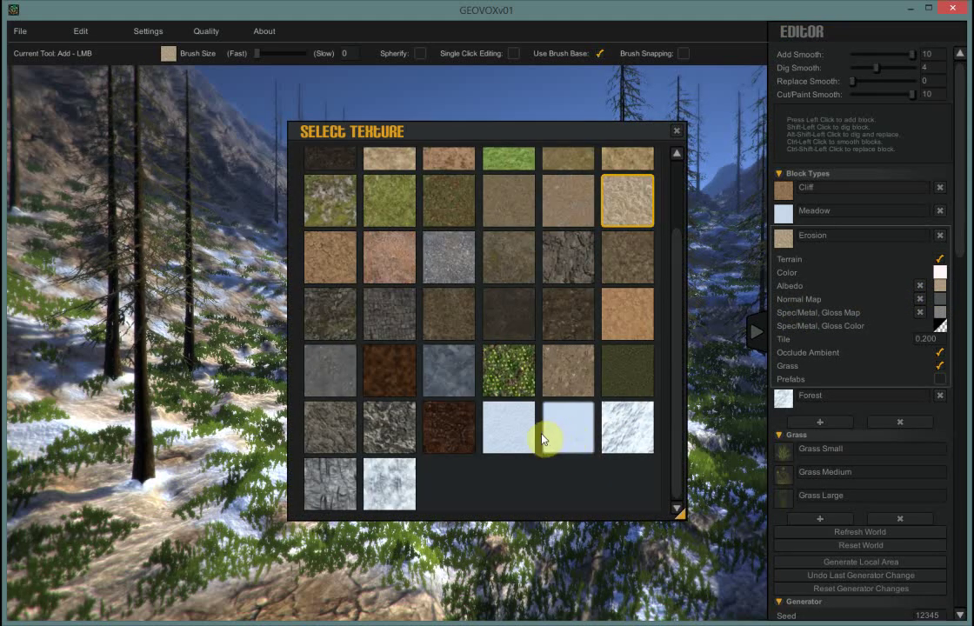
{"action": "left_click", "coordinate": [509, 437]}
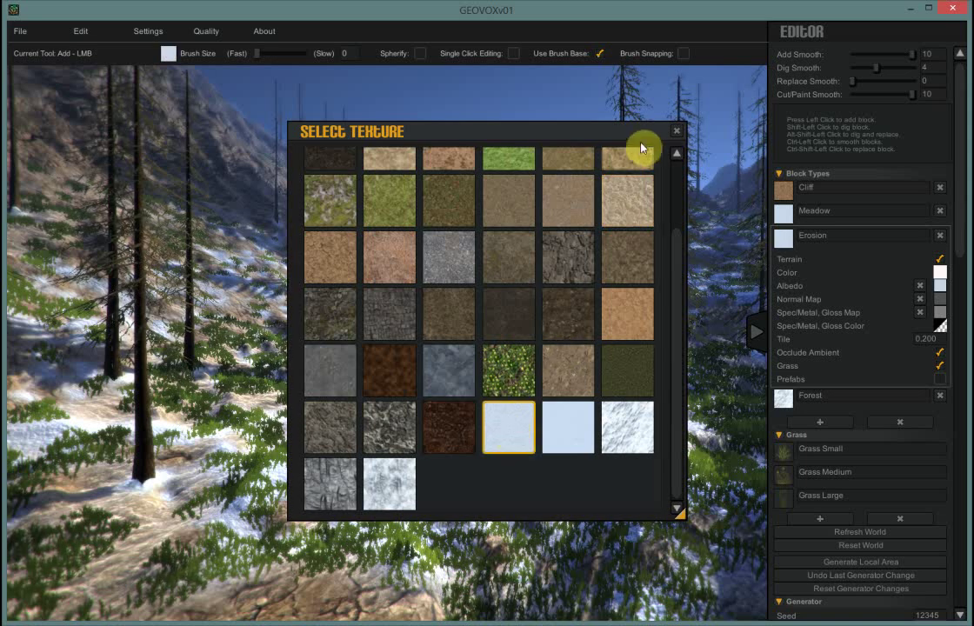
{"action": "left_click", "coordinate": [675, 133]}
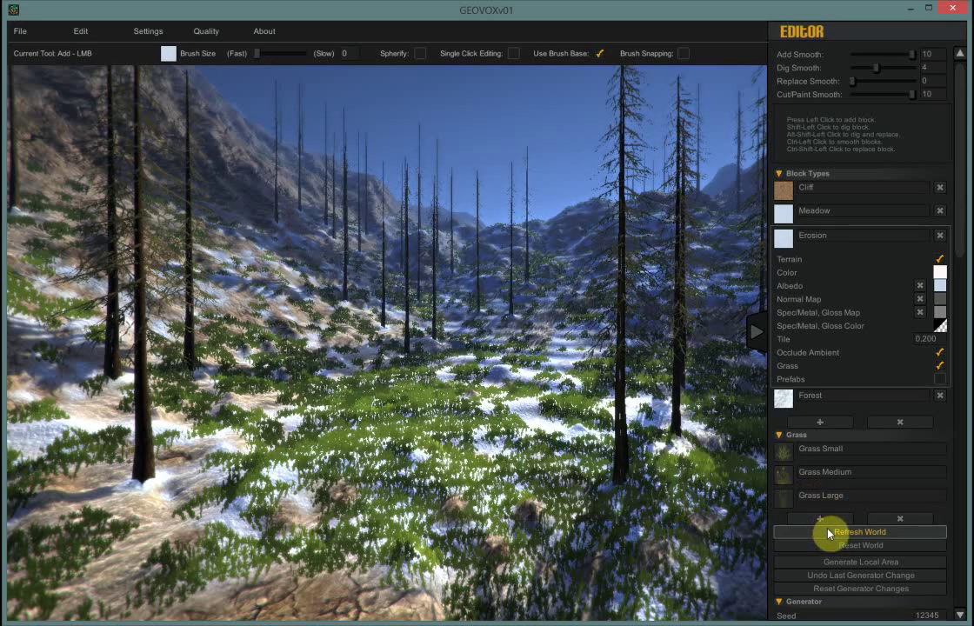
{"action": "left_click", "coordinate": [831, 532]}
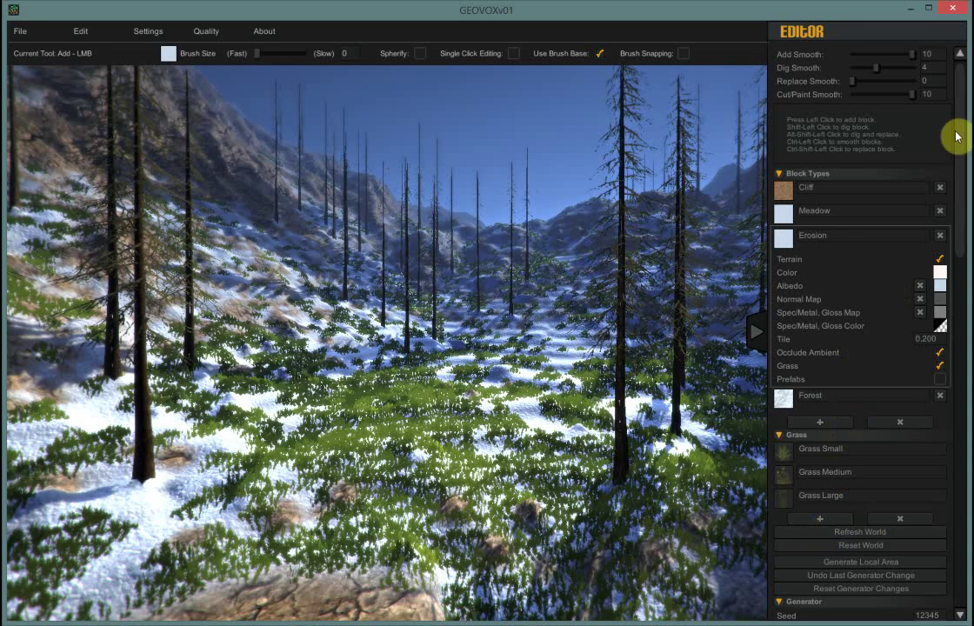
Step: Give the Cliff block type the snowy albedo texture and rebuild the world for snowy cliffs
{"action": "left_click", "coordinate": [781, 188]}
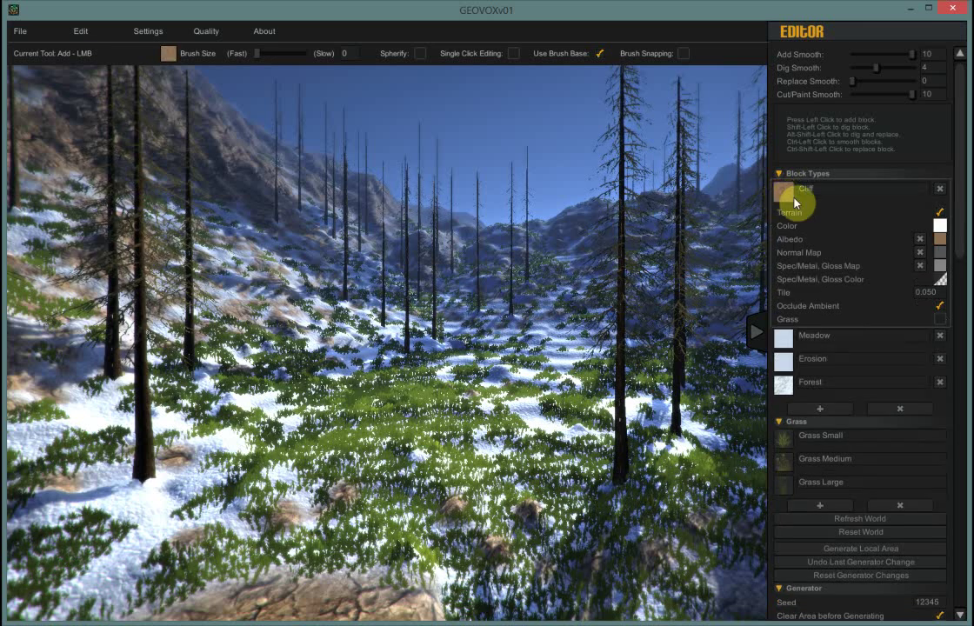
{"action": "left_click", "coordinate": [939, 239]}
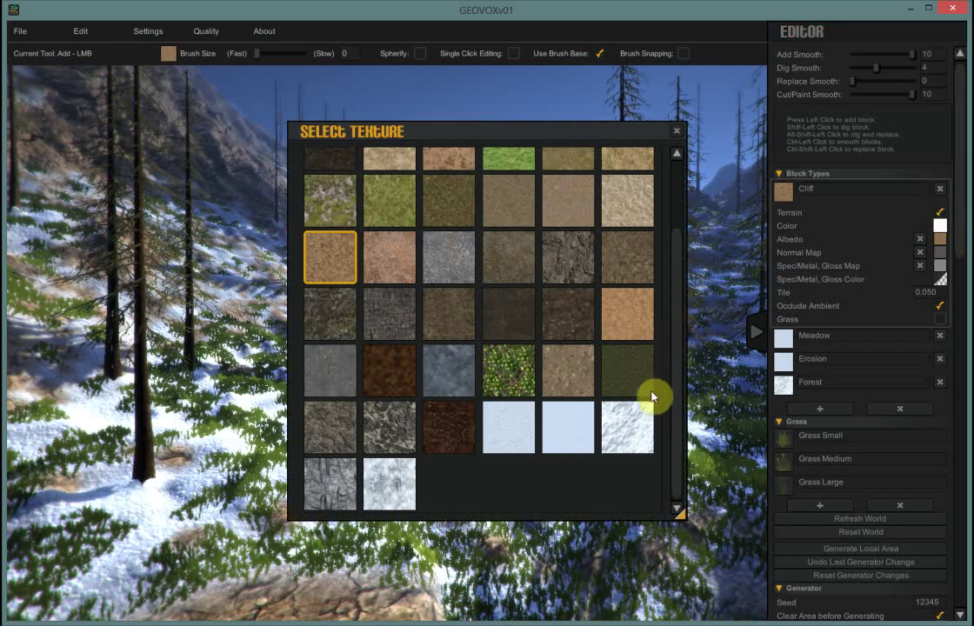
{"action": "left_click", "coordinate": [388, 481]}
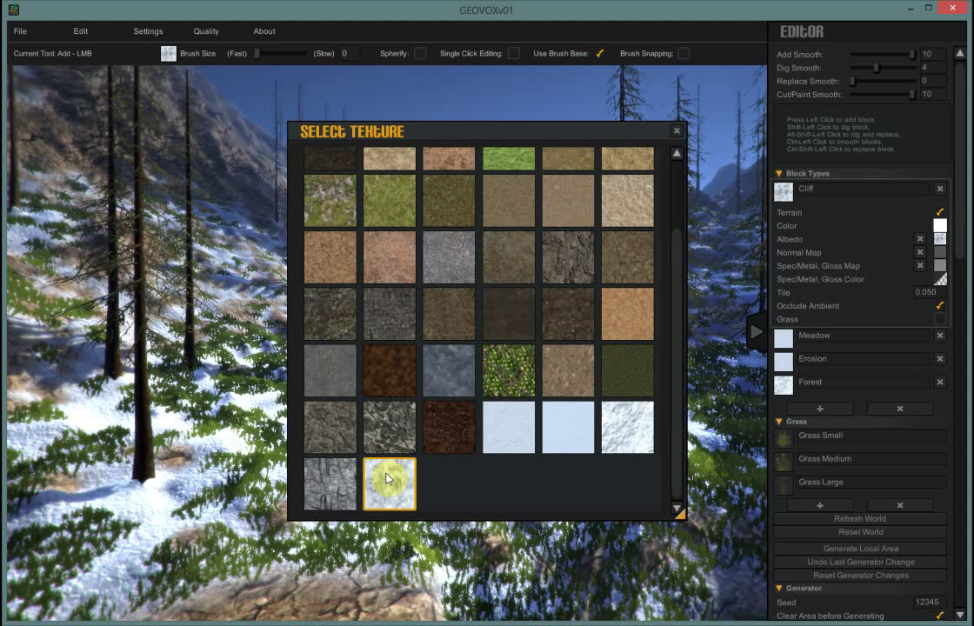
{"action": "left_click", "coordinate": [673, 132]}
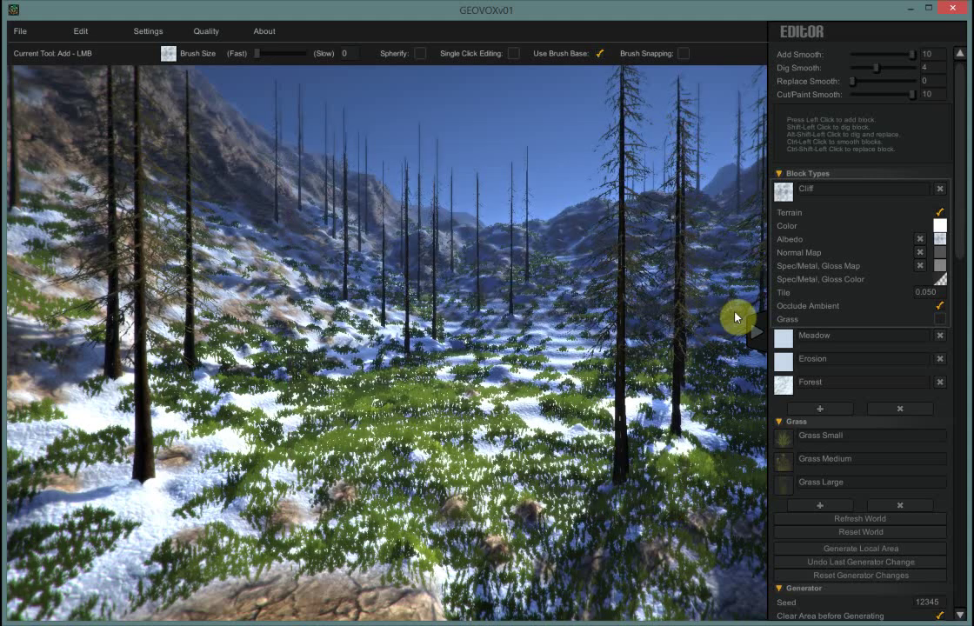
{"action": "left_click", "coordinate": [859, 519]}
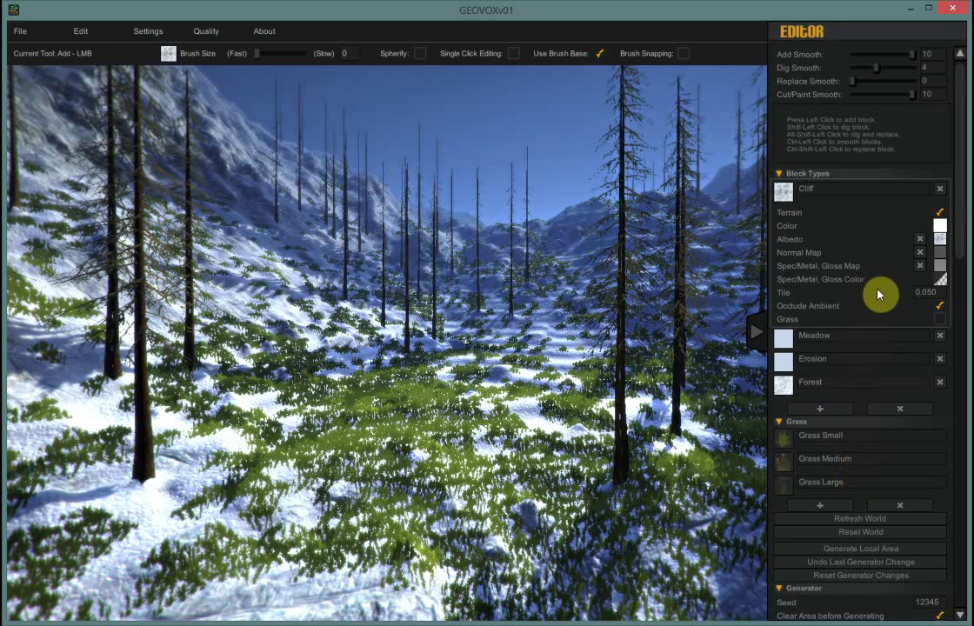
Step: Switch the Forest block's tree prefab to Pine_08 and regenerate the world with snowy pines
{"action": "left_click", "coordinate": [791, 391]}
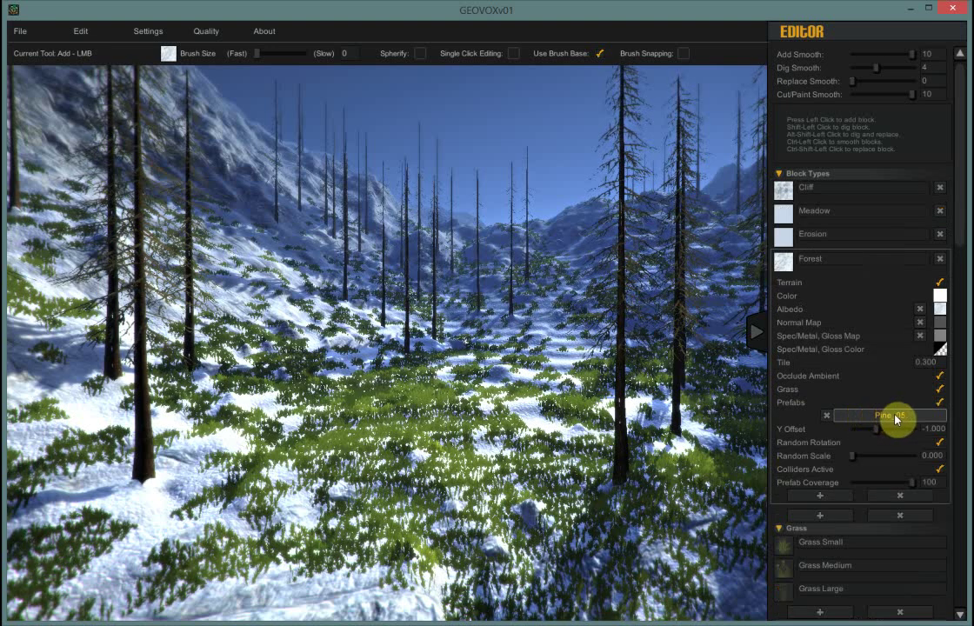
{"action": "left_click", "coordinate": [898, 418]}
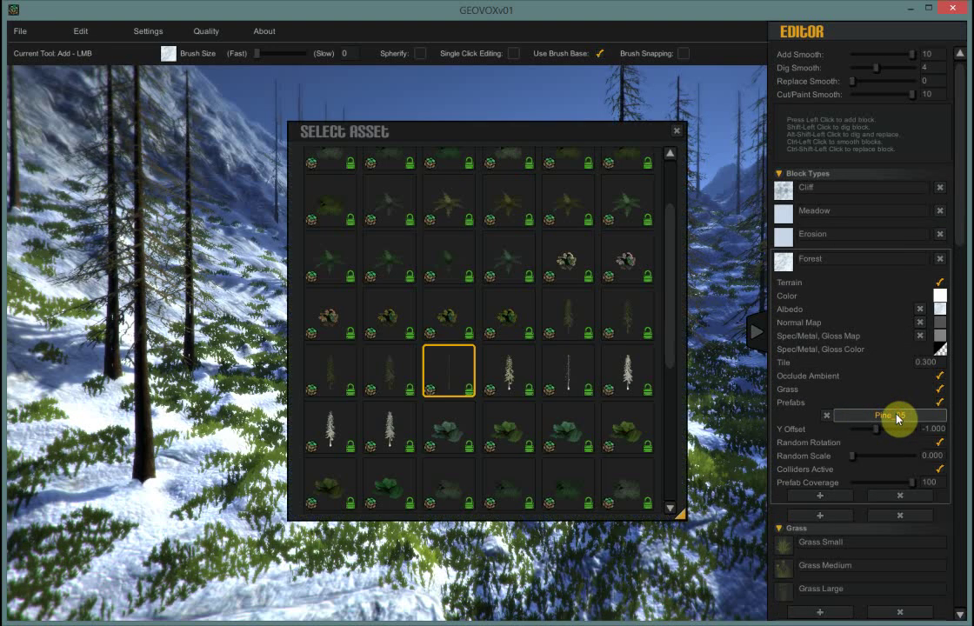
{"action": "left_click", "coordinate": [626, 374]}
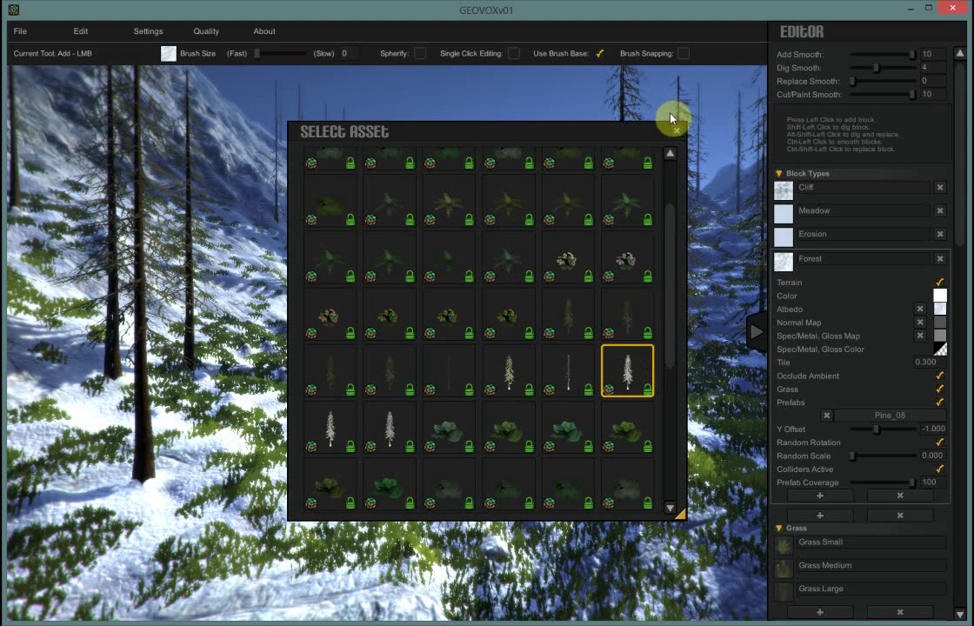
{"action": "left_click", "coordinate": [677, 137]}
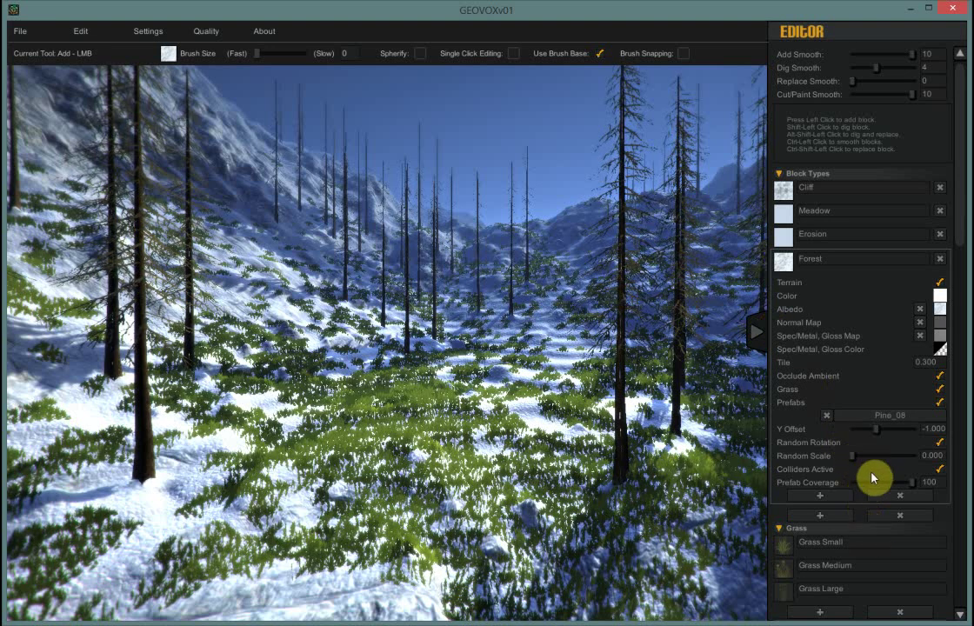
{"action": "left_click", "coordinate": [882, 550]}
{"action": "scroll", "coordinate": [883, 551], "scroll_direction": "down", "scroll_amount": 3}
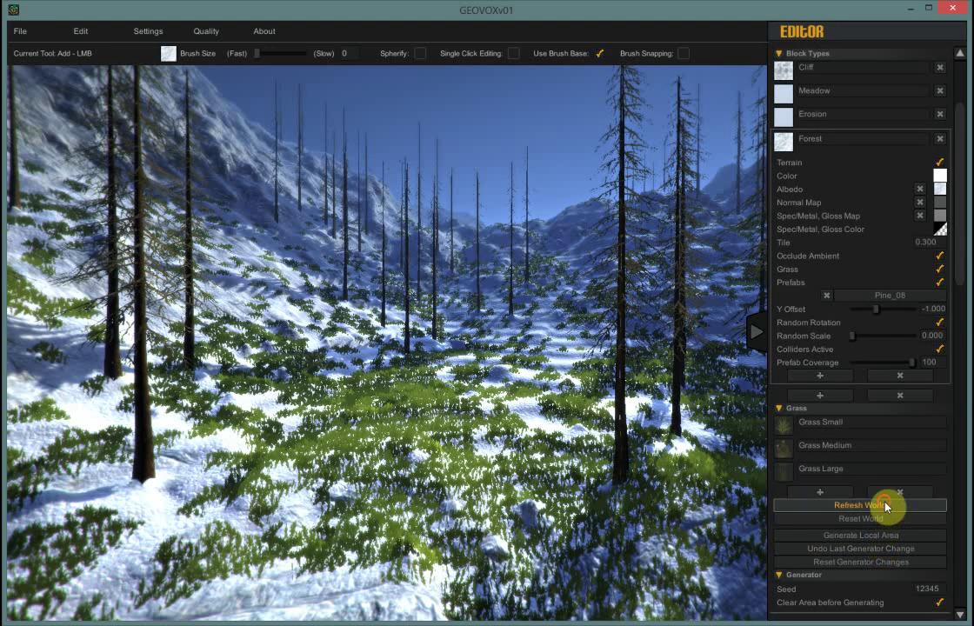
{"action": "left_click", "coordinate": [885, 506]}
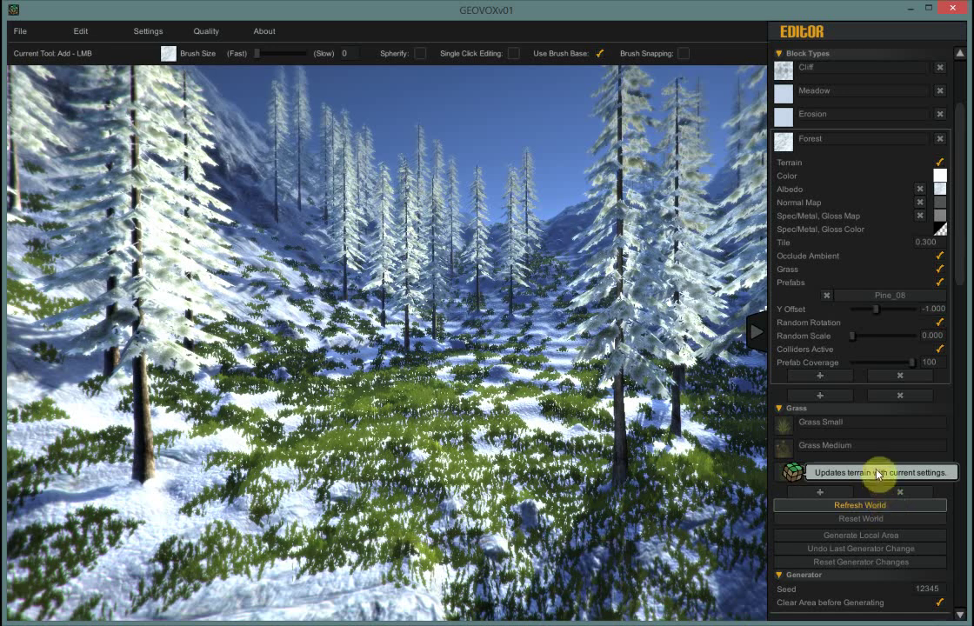
Step: Inspect the Grass Small, Medium and Large entries, then discard a trial pink tint on Grass Large
{"action": "left_click", "coordinate": [787, 424]}
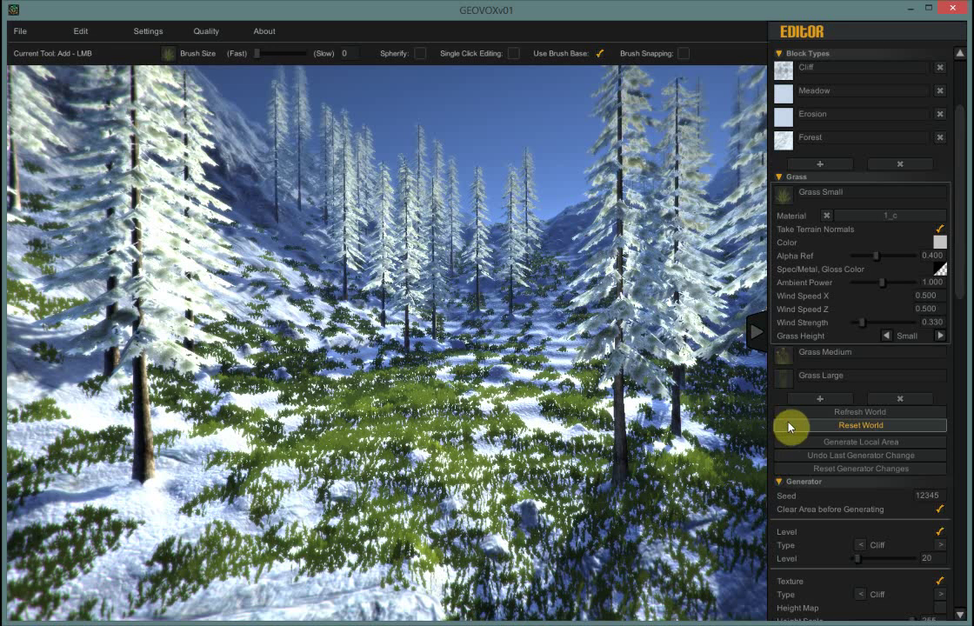
{"action": "left_click", "coordinate": [783, 362]}
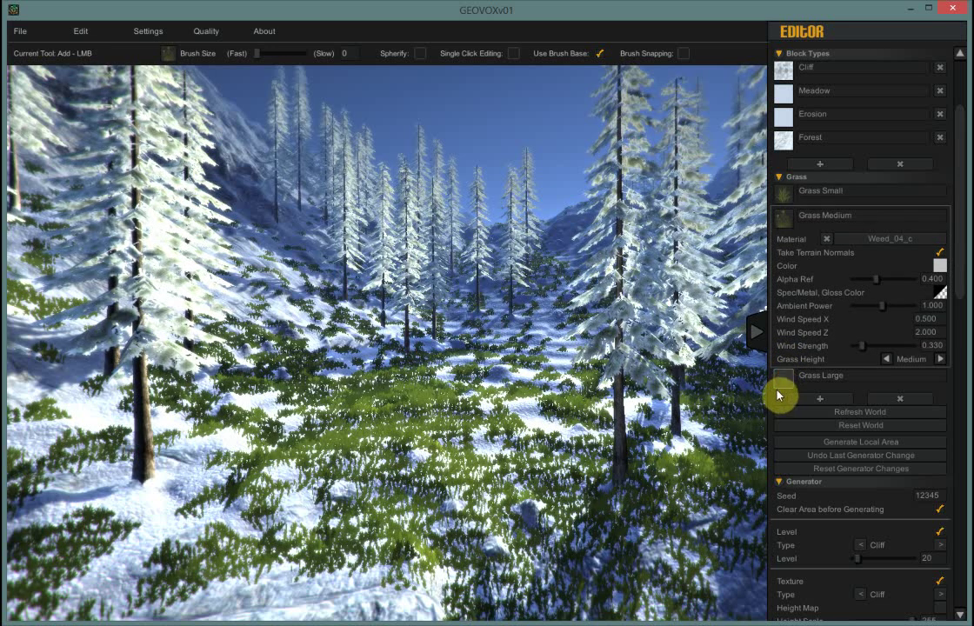
{"action": "left_click", "coordinate": [782, 377]}
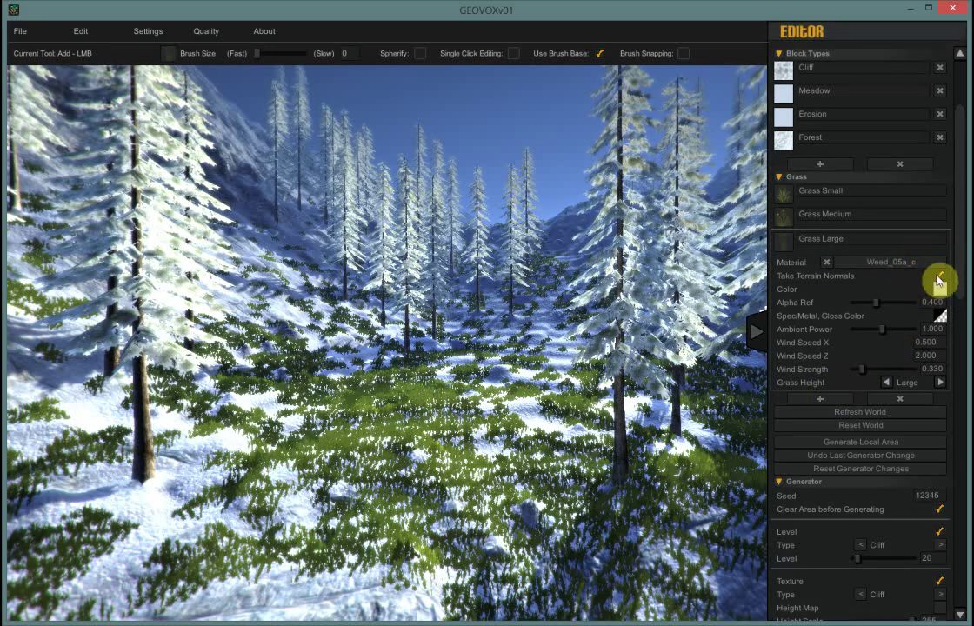
{"action": "left_click", "coordinate": [939, 277]}
{"action": "left_click", "coordinate": [939, 291]}
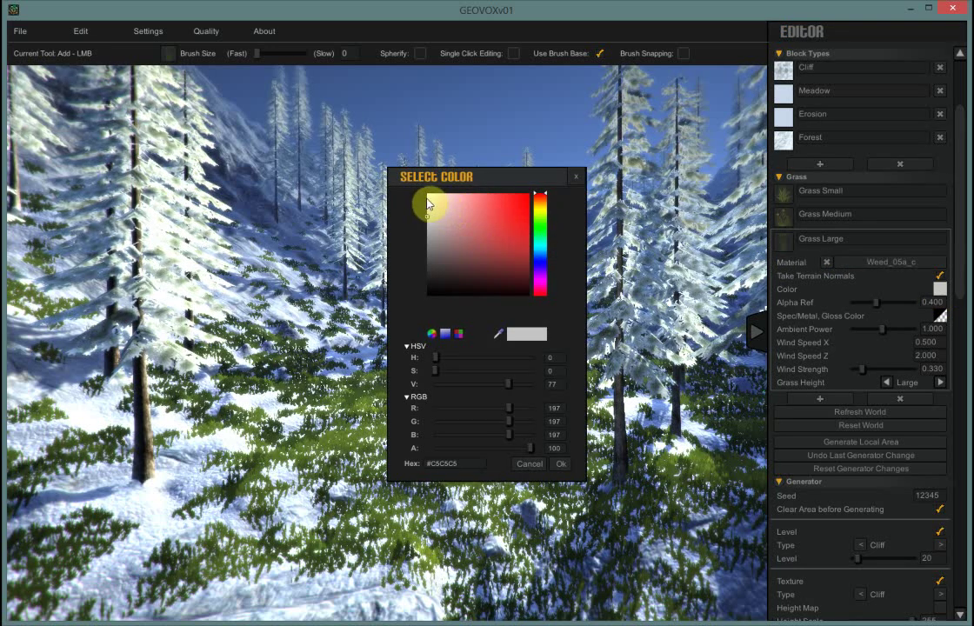
{"action": "mouse_move", "coordinate": [429, 201]}
{"action": "left_mouse_down"}
{"action": "mouse_move", "coordinate": [467, 228]}
{"action": "mouse_move", "coordinate": [500, 226]}
{"action": "mouse_move", "coordinate": [505, 276]}
{"action": "mouse_move", "coordinate": [511, 247]}
{"action": "mouse_move", "coordinate": [479, 271]}
{"action": "mouse_move", "coordinate": [478, 240]}
{"action": "mouse_move", "coordinate": [511, 264]}
{"action": "mouse_move", "coordinate": [495, 261]}
{"action": "mouse_move", "coordinate": [512, 229]}
{"action": "mouse_move", "coordinate": [487, 236]}
{"action": "mouse_move", "coordinate": [400, 184]}
{"action": "left_mouse_up"}
{"action": "left_click", "coordinate": [529, 466]}
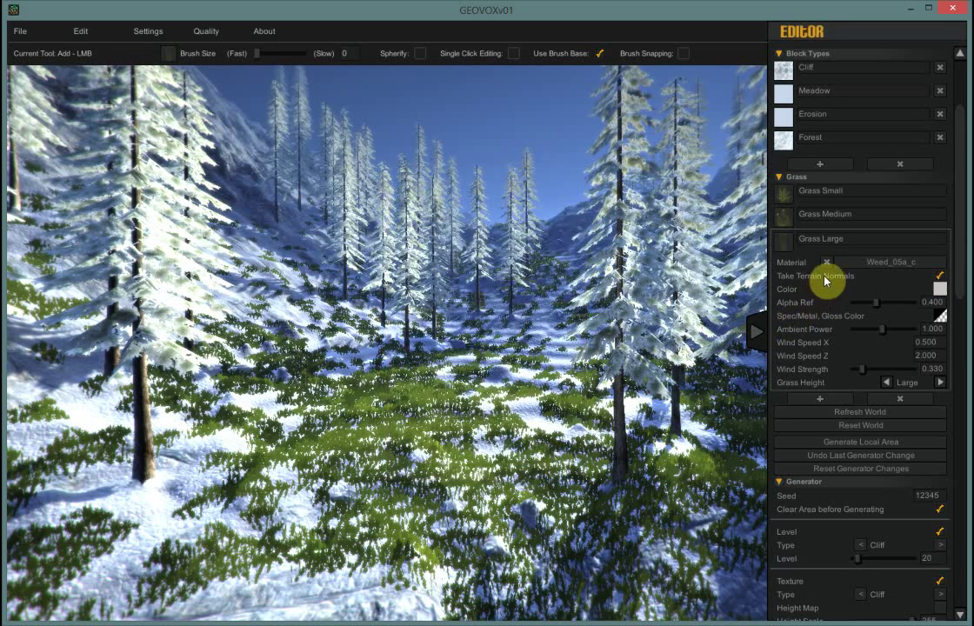
Step: Set Grass Medium's colour to red #BF1818 in the colour picker
{"action": "left_click", "coordinate": [836, 213]}
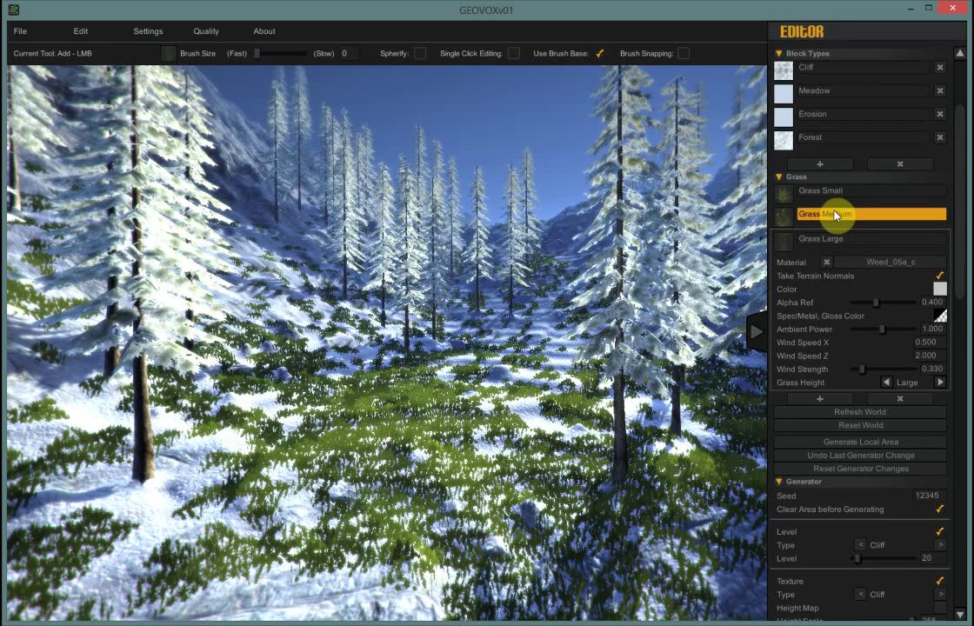
{"action": "left_click", "coordinate": [779, 217]}
{"action": "left_click", "coordinate": [939, 266]}
{"action": "left_click", "coordinate": [485, 224]}
{"action": "left_click", "coordinate": [517, 219]}
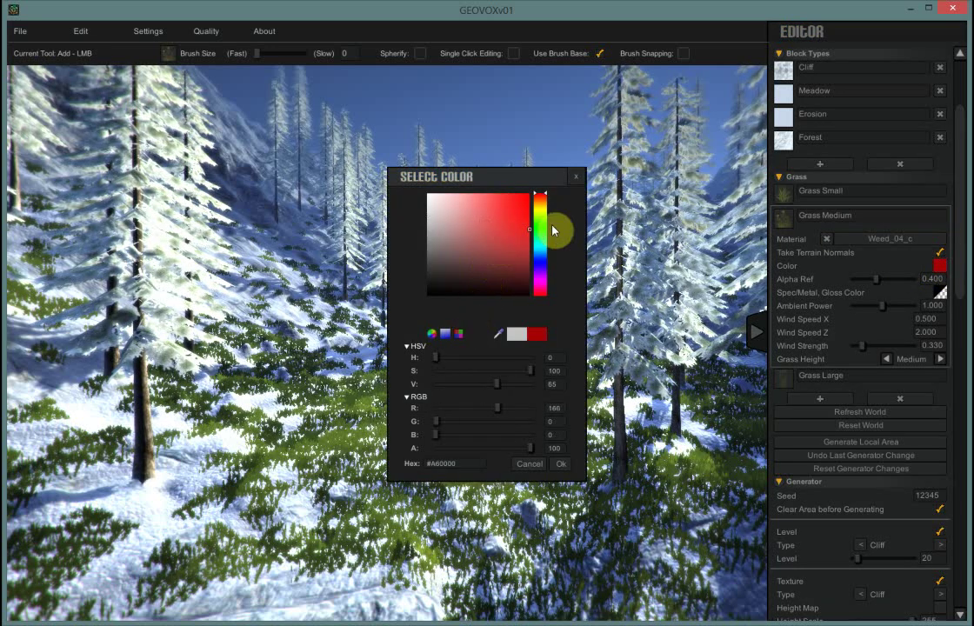
{"action": "left_click", "coordinate": [593, 179]}
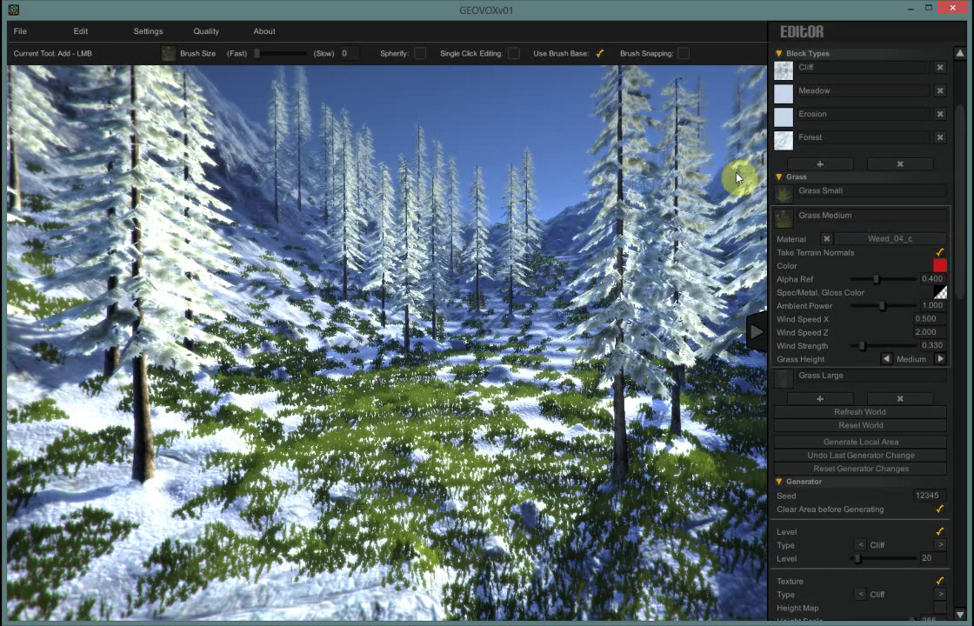
{"action": "left_click", "coordinate": [798, 209]}
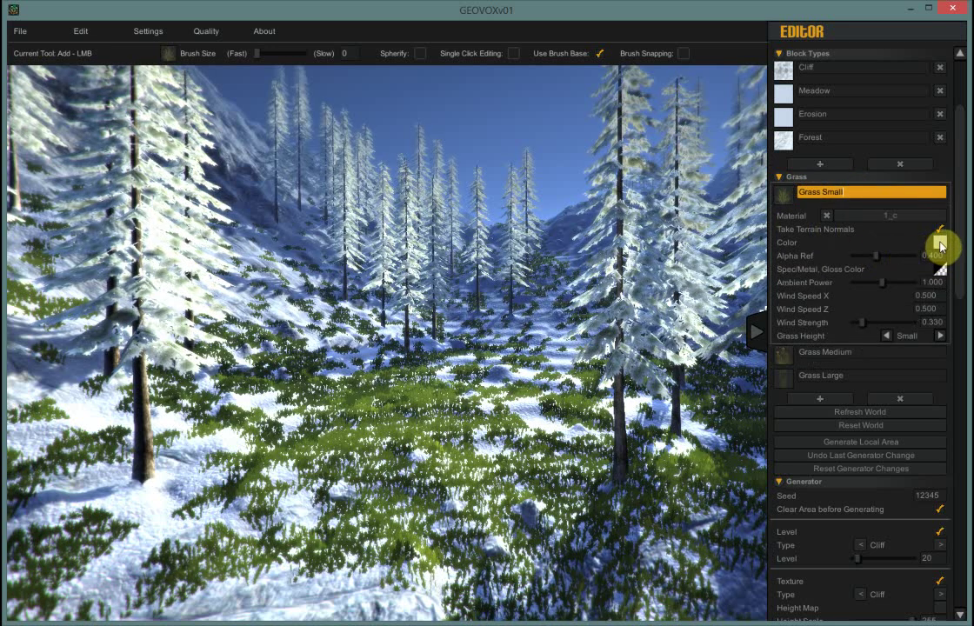
Step: Set Grass Small's colour to pale pink #E49797 so the grass reads as brownish dead grass
{"action": "left_click", "coordinate": [940, 243]}
{"action": "left_click", "coordinate": [507, 236]}
{"action": "mouse_move", "coordinate": [509, 218]}
{"action": "left_mouse_down"}
{"action": "mouse_move", "coordinate": [457, 239]}
{"action": "mouse_move", "coordinate": [452, 277]}
{"action": "mouse_move", "coordinate": [456, 226]}
{"action": "mouse_move", "coordinate": [444, 229]}
{"action": "mouse_move", "coordinate": [452, 245]}
{"action": "left_mouse_up"}
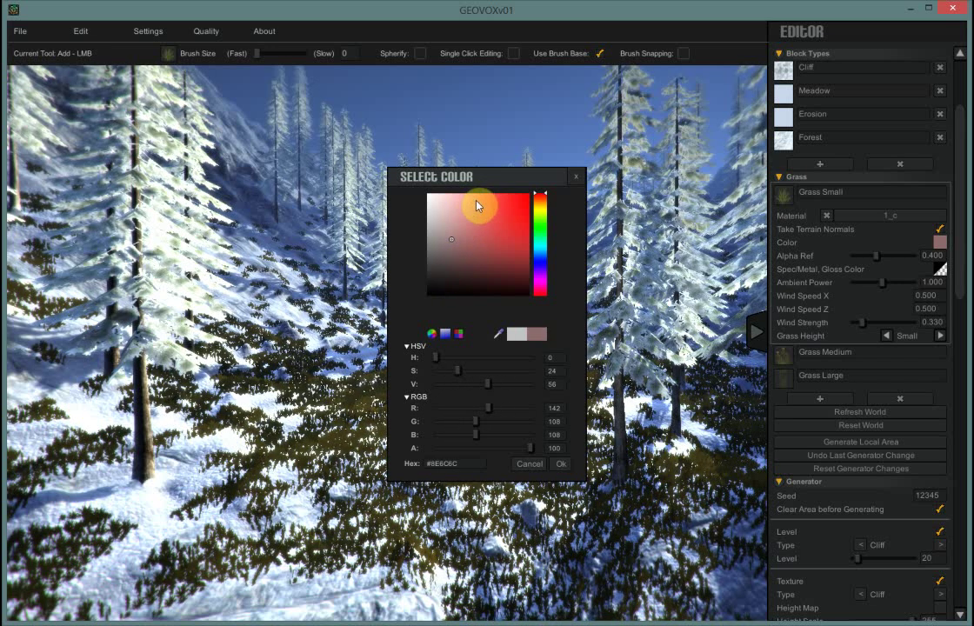
{"action": "left_click", "coordinate": [476, 205]}
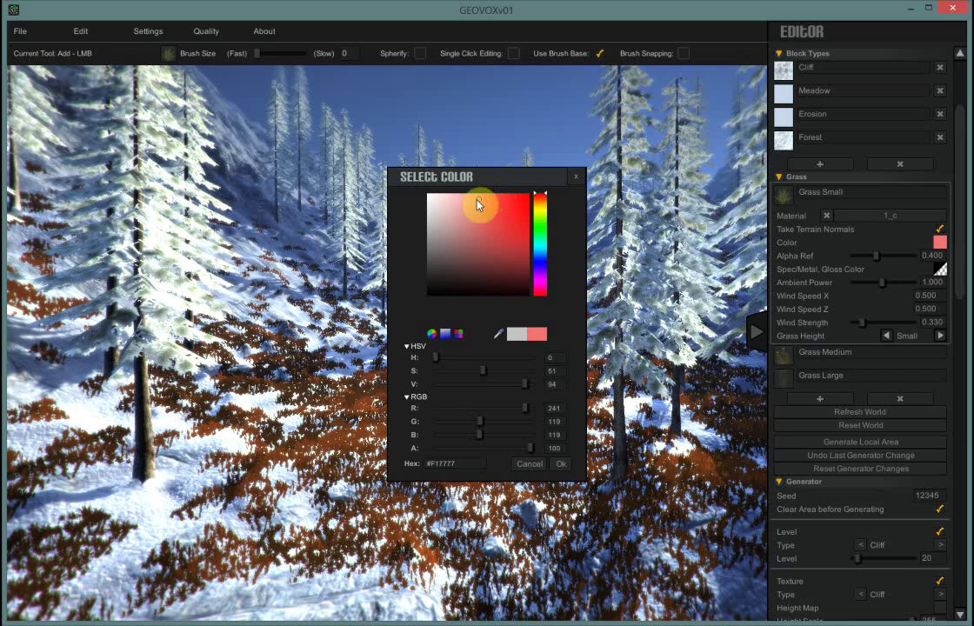
{"action": "left_click_drag", "start_coordinate": [476, 205], "coordinate": [463, 208]}
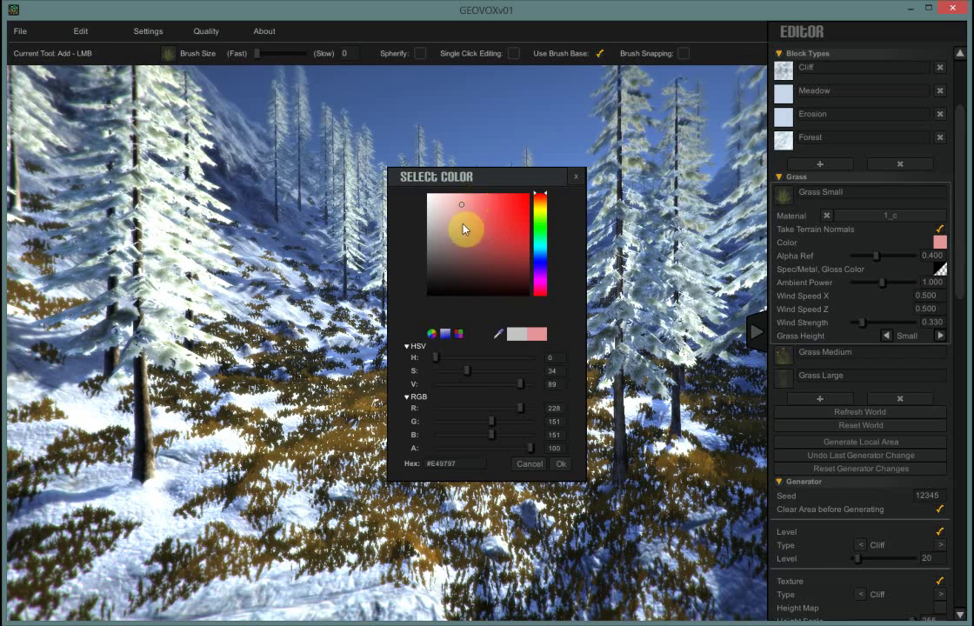
{"action": "left_click", "coordinate": [561, 467]}
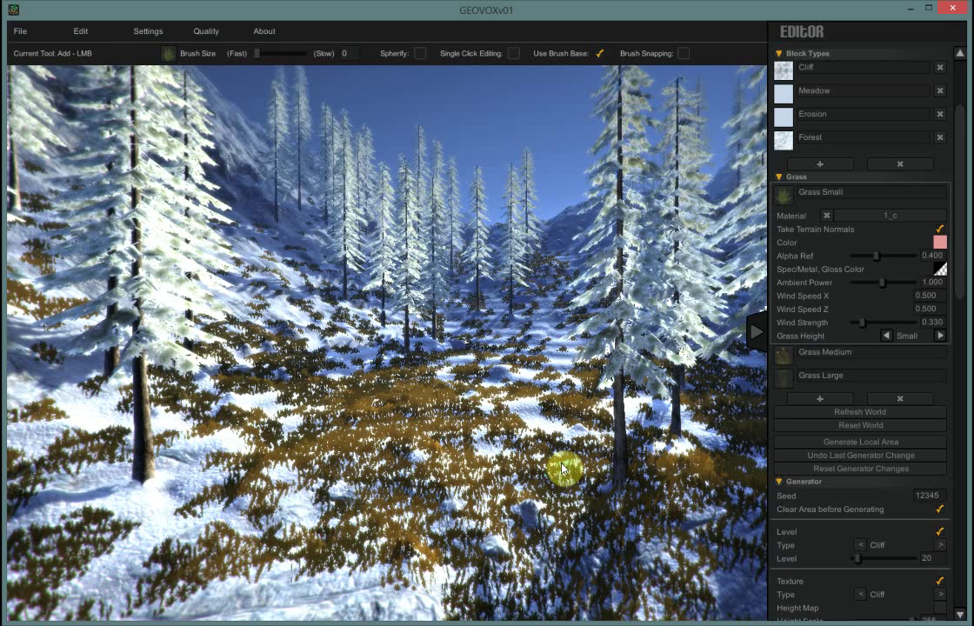